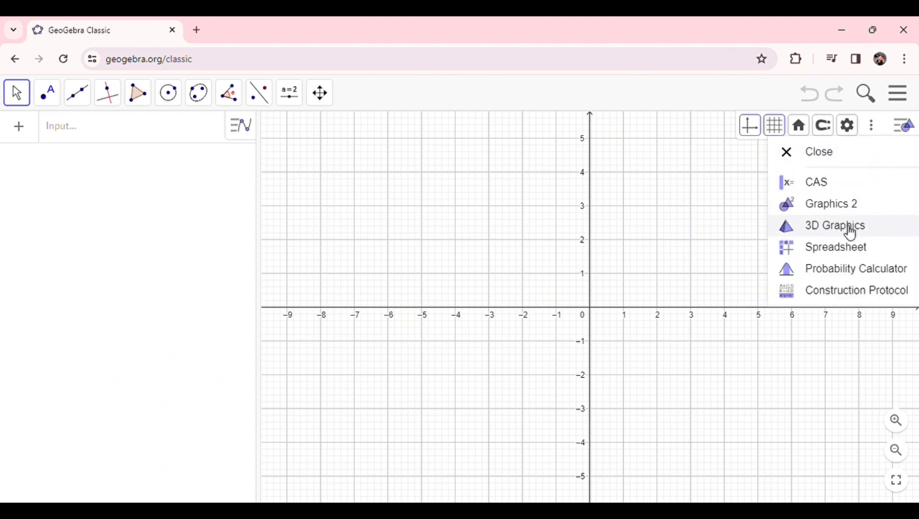
Step: Open the 3D Graphics view and widen it to cover the whole 2D graphics area
click(849, 231)
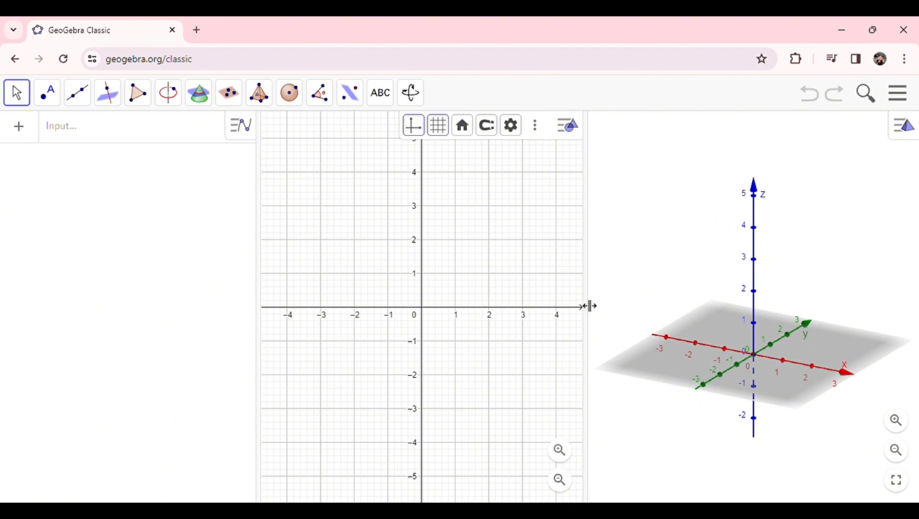
drag(594, 305, 254, 353)
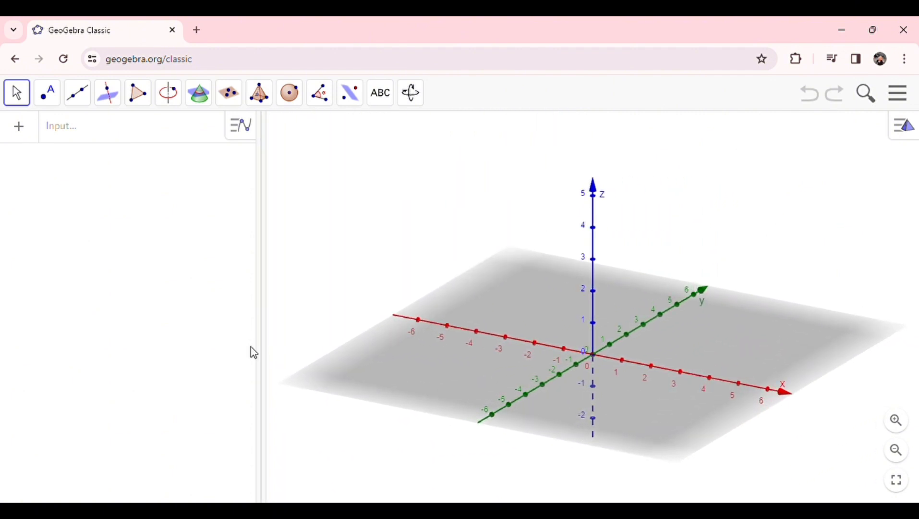
Step: Define the points A = (0, 0, 0) and B = (8, 0, 0) in the algebra input
click(109, 132)
text(A = )
text((0, )
text(0, 0)
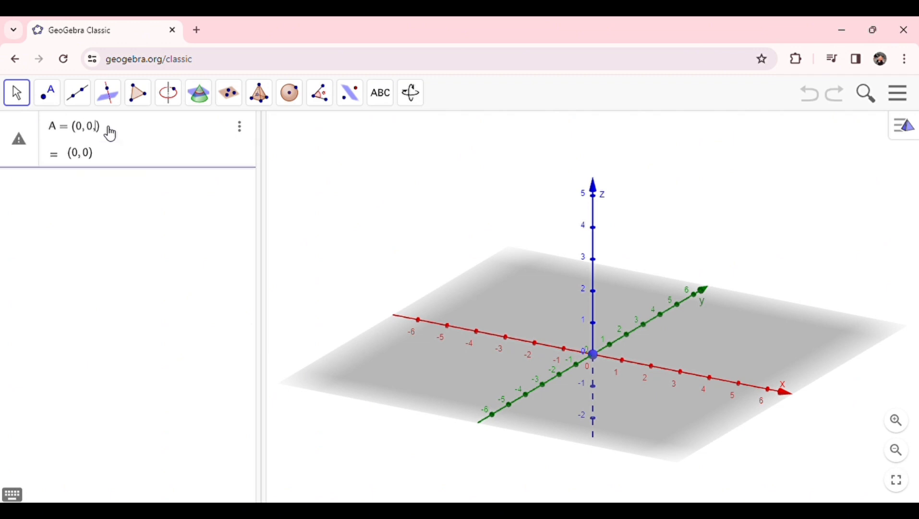
key(Return)
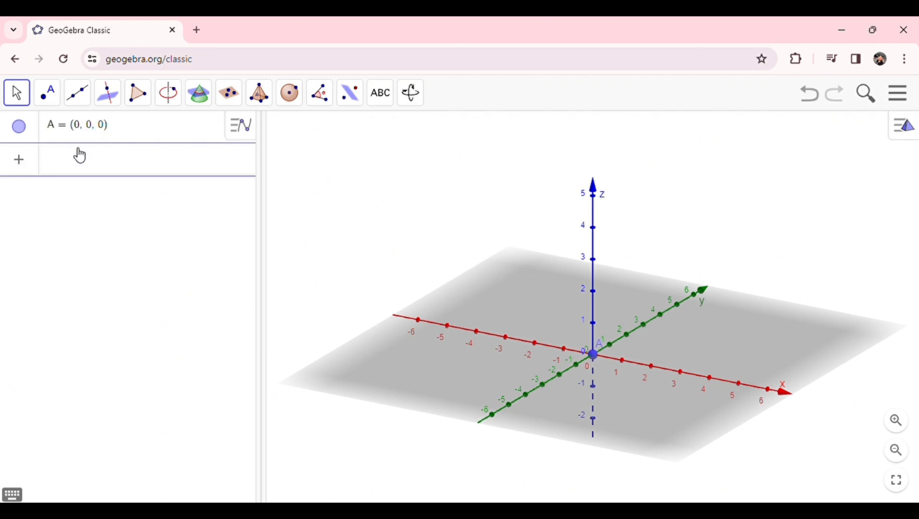
text(B = ()
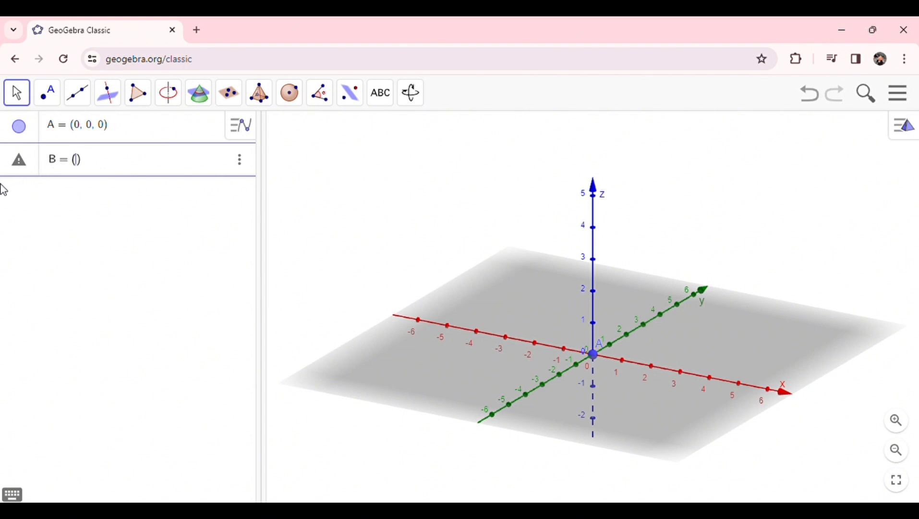
text(8, 0, 0)
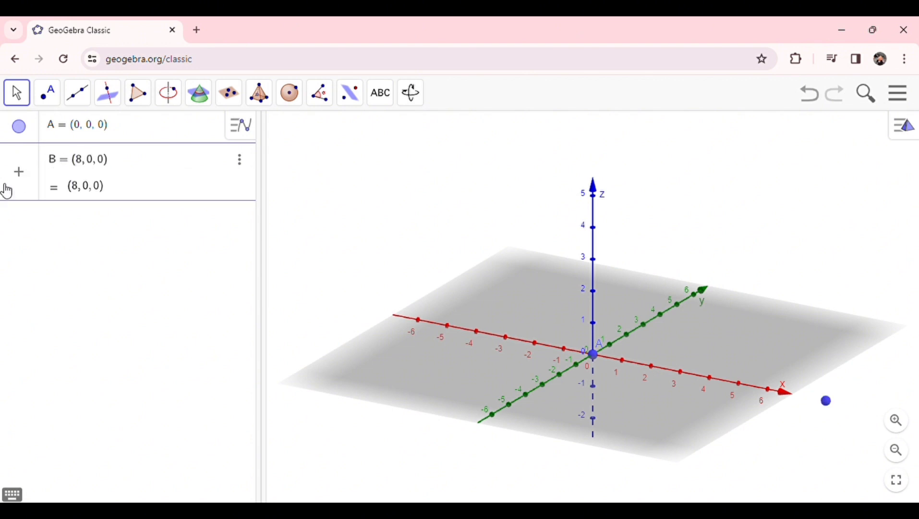
key(Return)
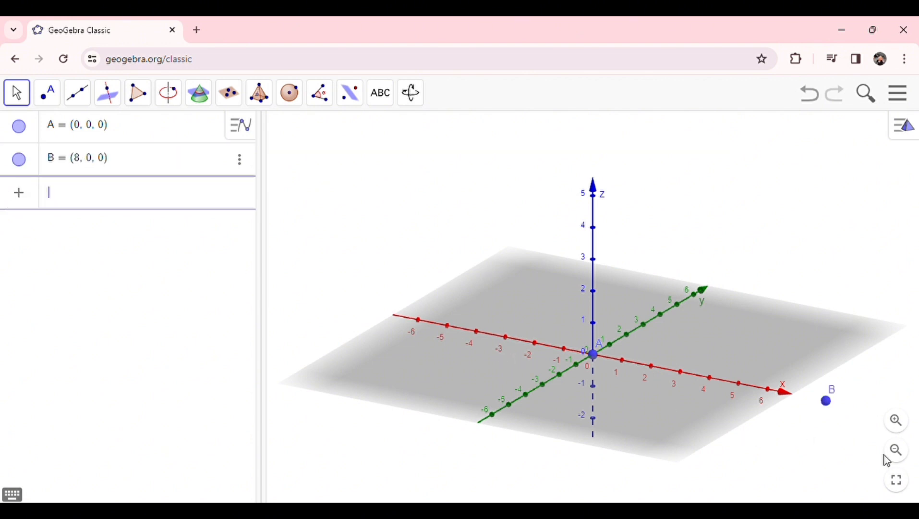
Step: Construct a cube with the Cube tool, using points A and B as the ends of one edge
click(898, 456)
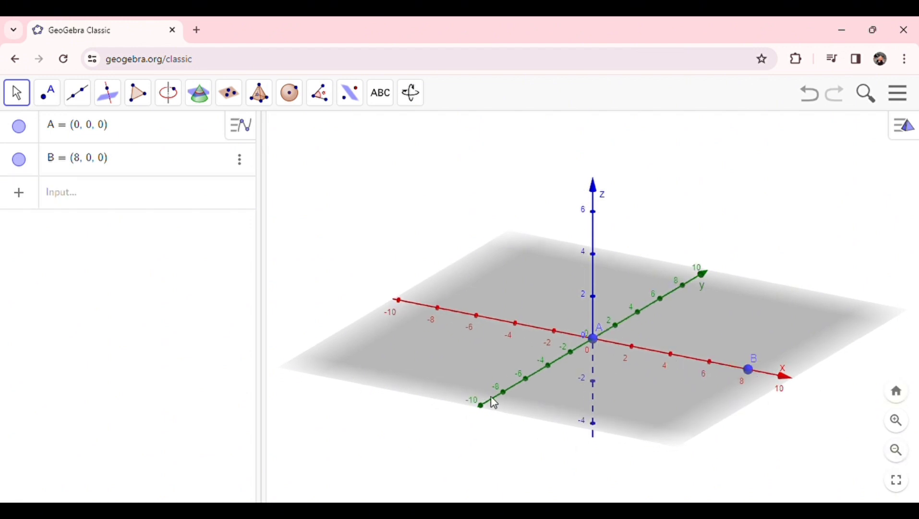
click(262, 102)
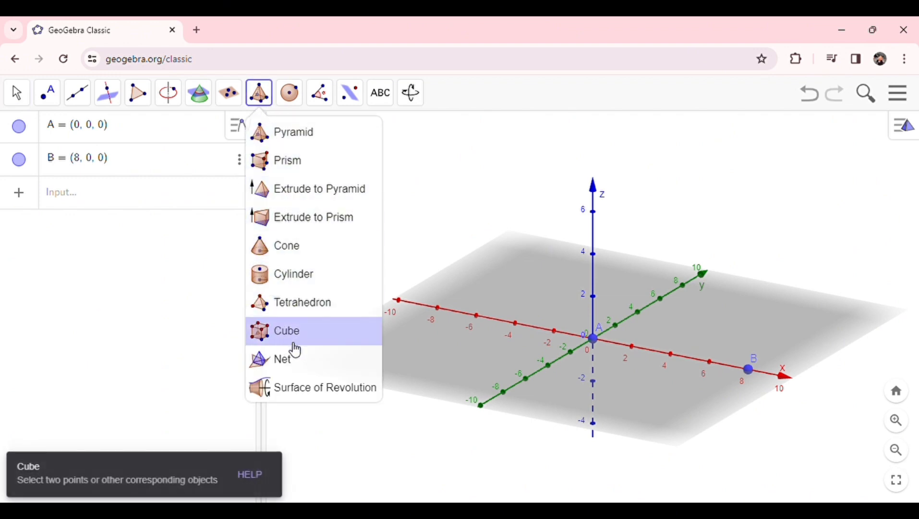
click(307, 337)
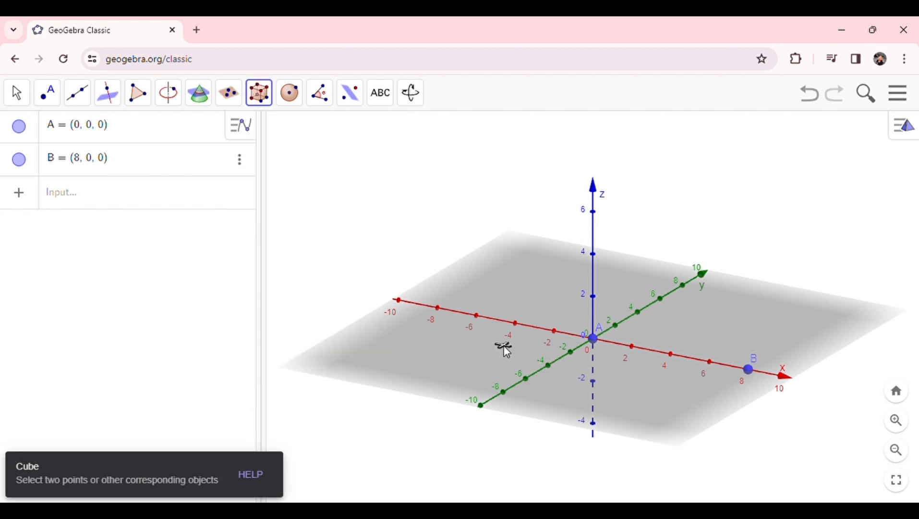
click(596, 340)
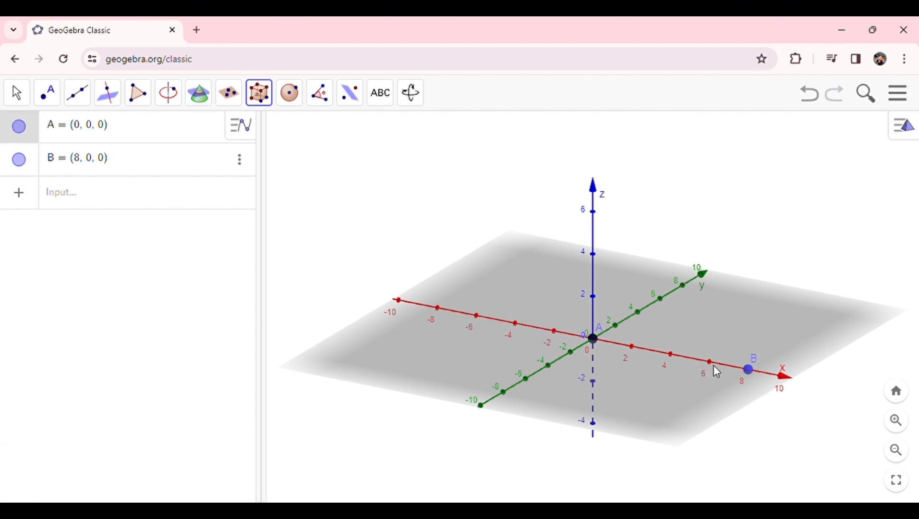
click(749, 369)
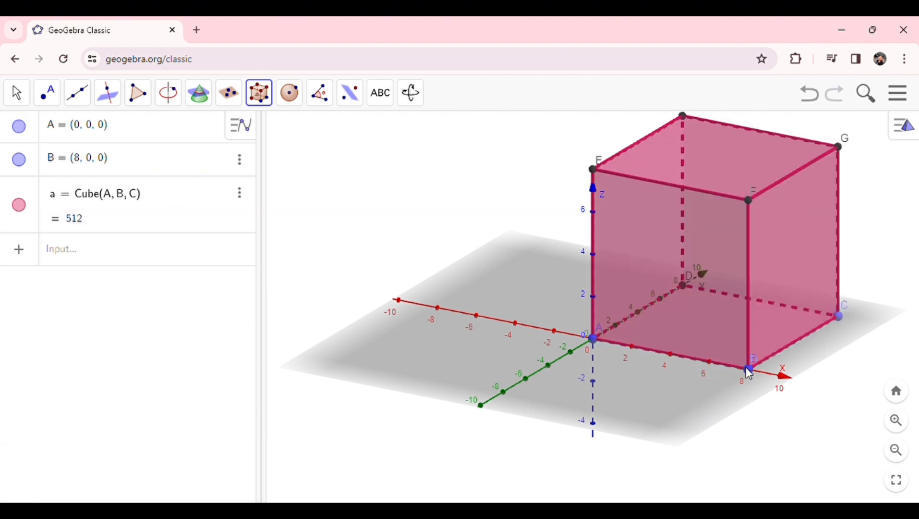
Step: Draw the base diagonal of the cube as a segment from A to C
click(897, 450)
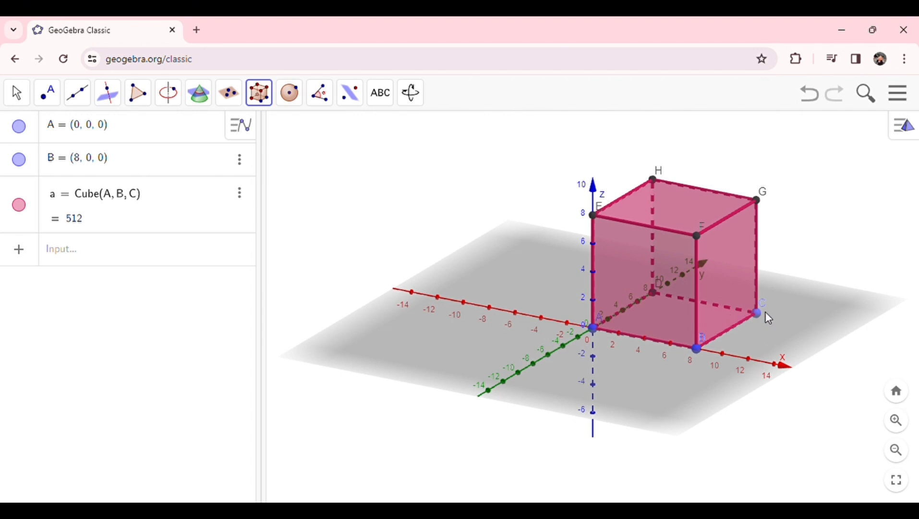
click(86, 95)
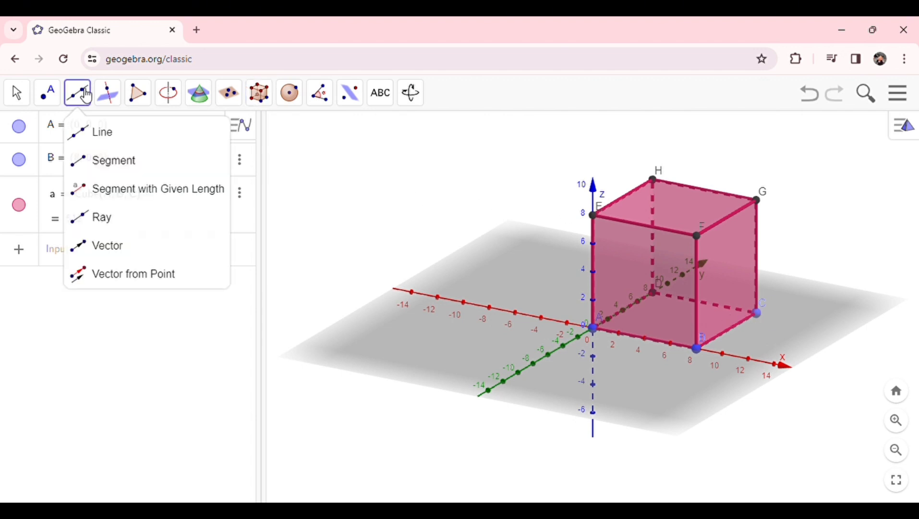
click(121, 160)
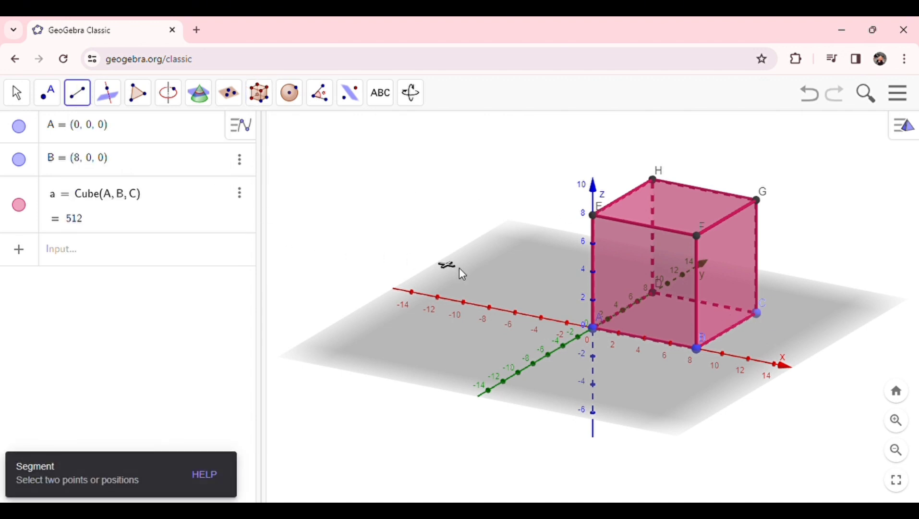
click(594, 329)
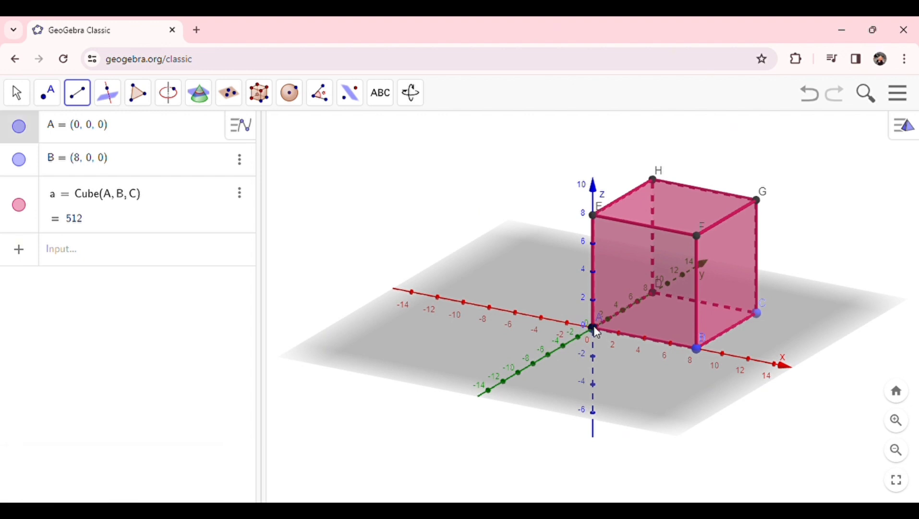
click(758, 313)
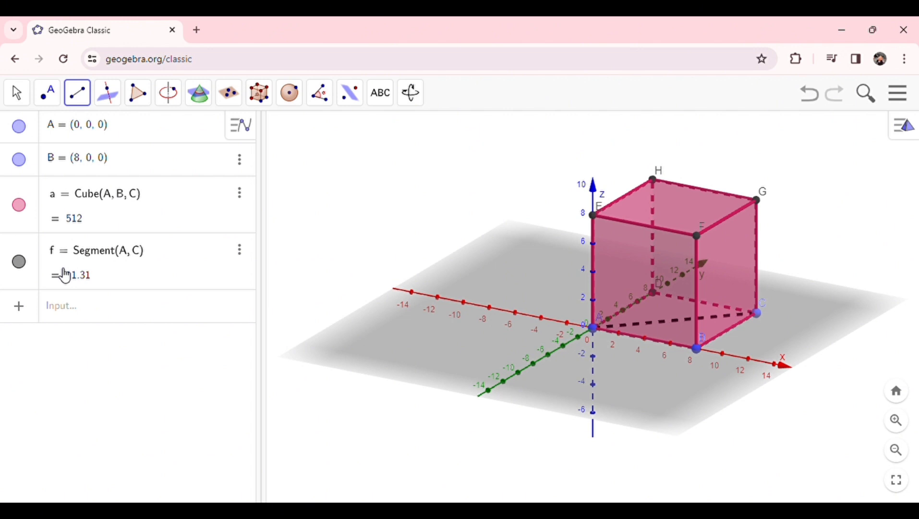
Step: Draw the space diagonal of the cube as a segment from A to G
click(86, 98)
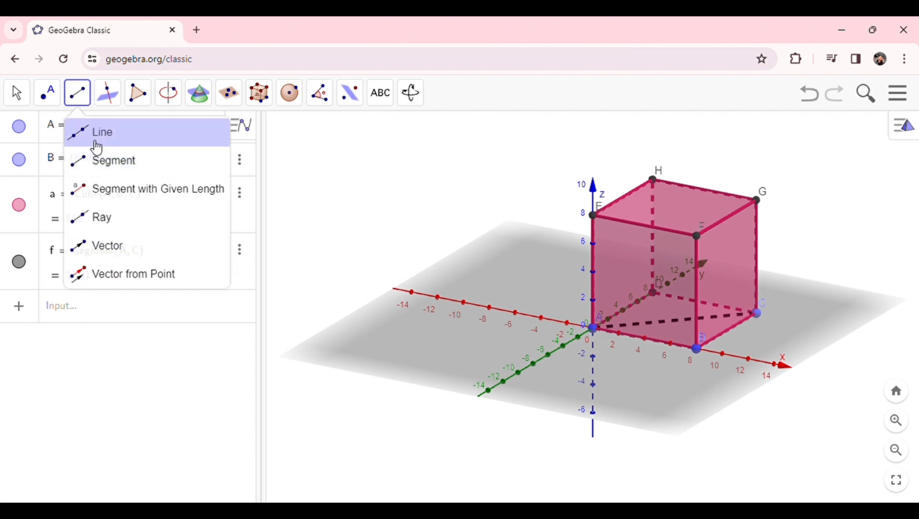
click(158, 162)
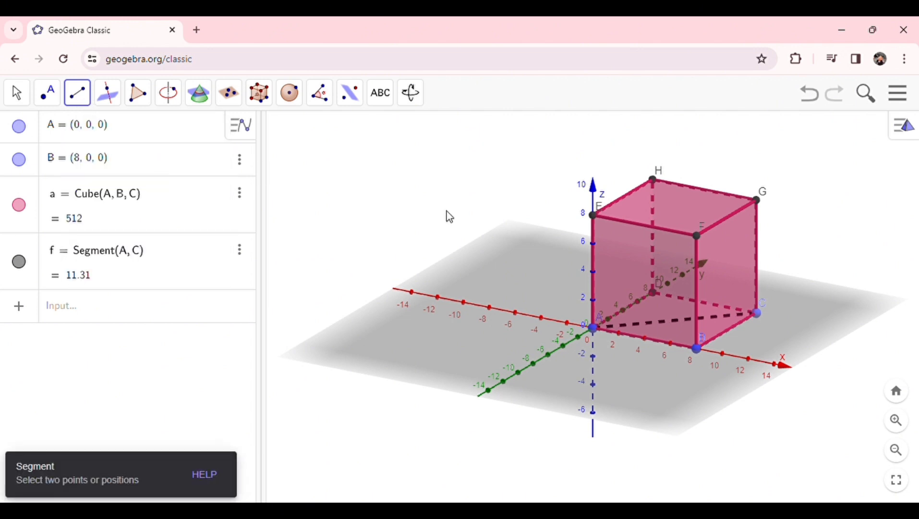
click(594, 329)
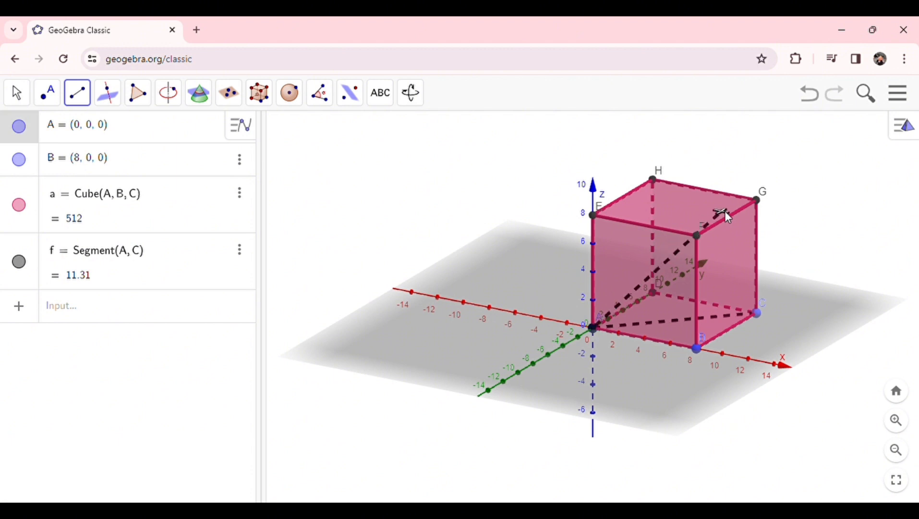
click(758, 204)
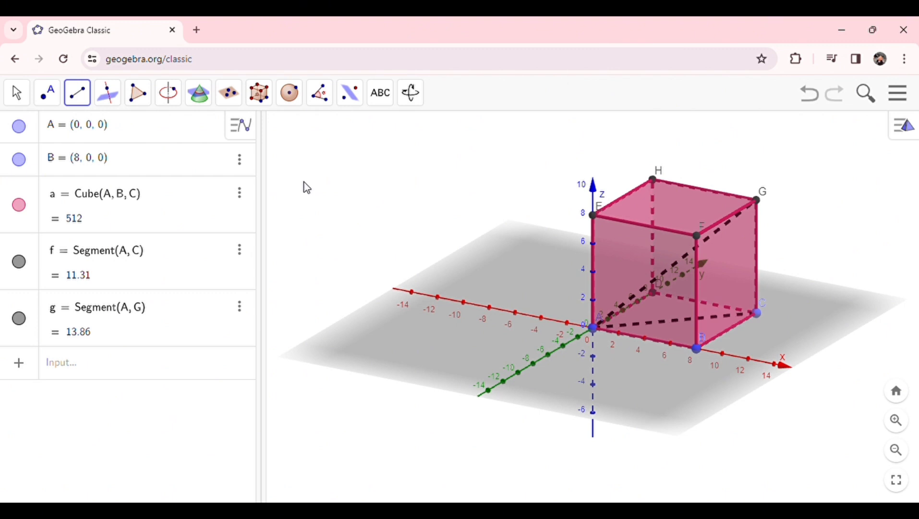
Step: Construct the midpoint between vertices D and G on the cube's face CDHG
click(17, 94)
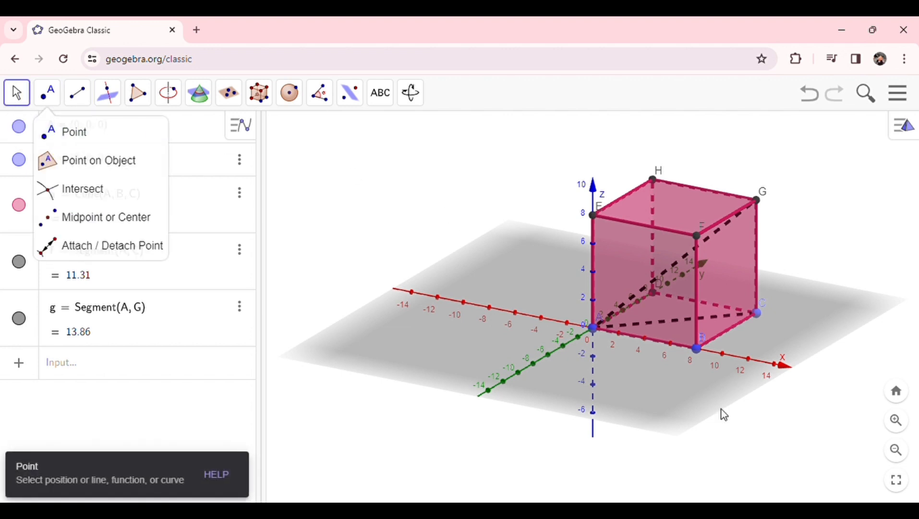
drag(778, 414, 665, 407)
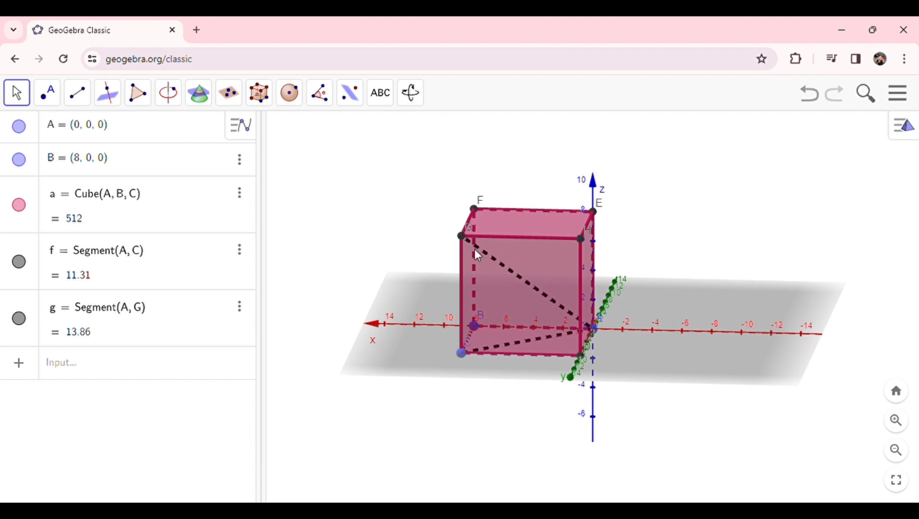
click(46, 93)
mouse_move(77, 93)
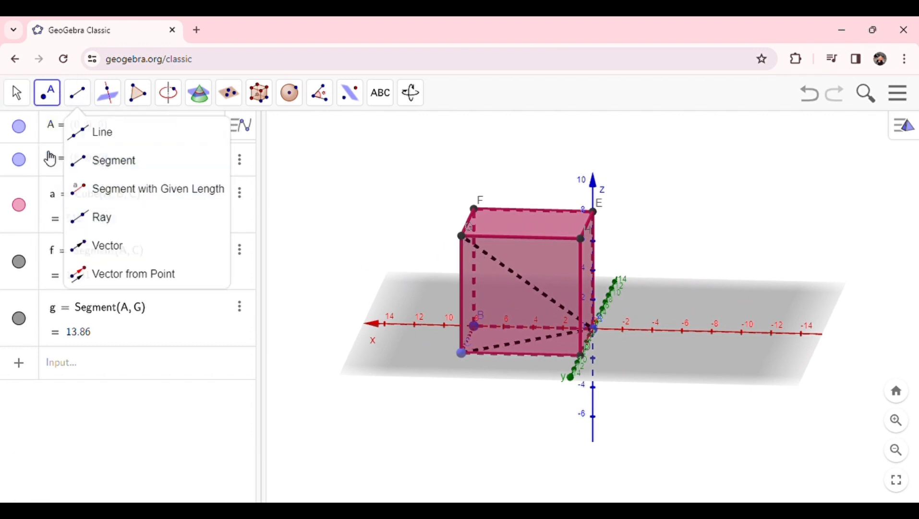
mouse_move(47, 98)
click(78, 218)
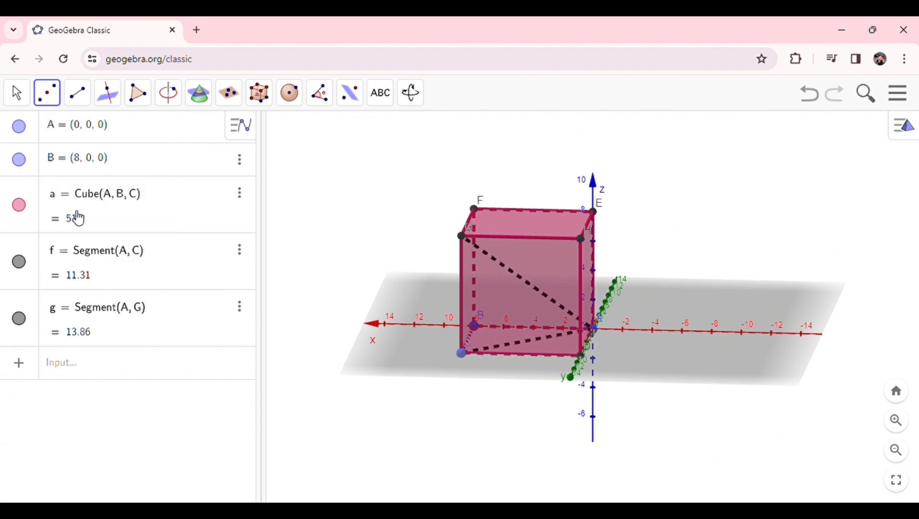
click(580, 356)
click(463, 237)
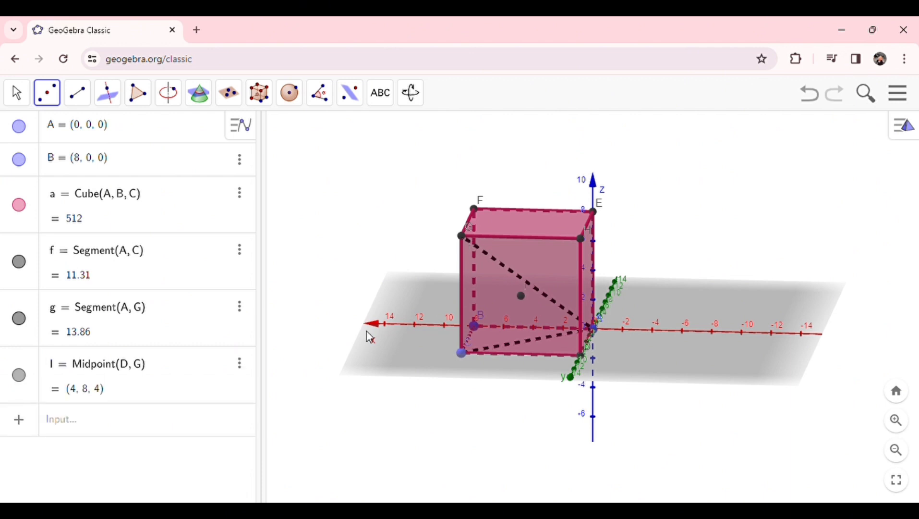
Step: Rename the midpoint of D and G to O
click(59, 362)
key(BackSpace)
text(O)
key(Return)
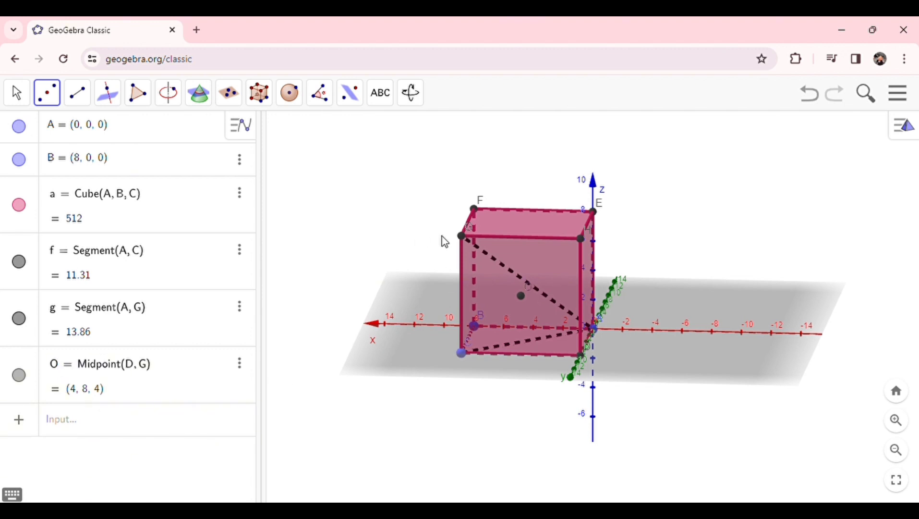
Step: Draw a segment from vertex A to the face midpoint O
click(20, 94)
drag(423, 389, 529, 391)
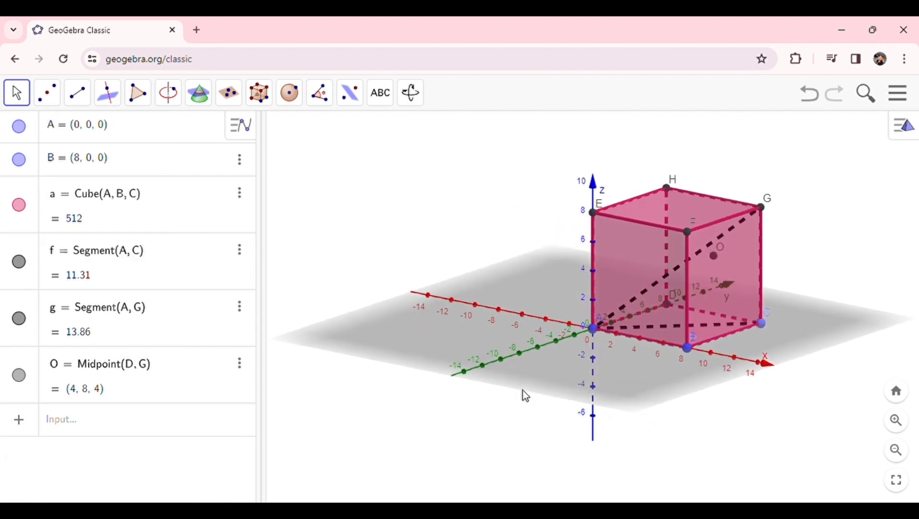
click(77, 92)
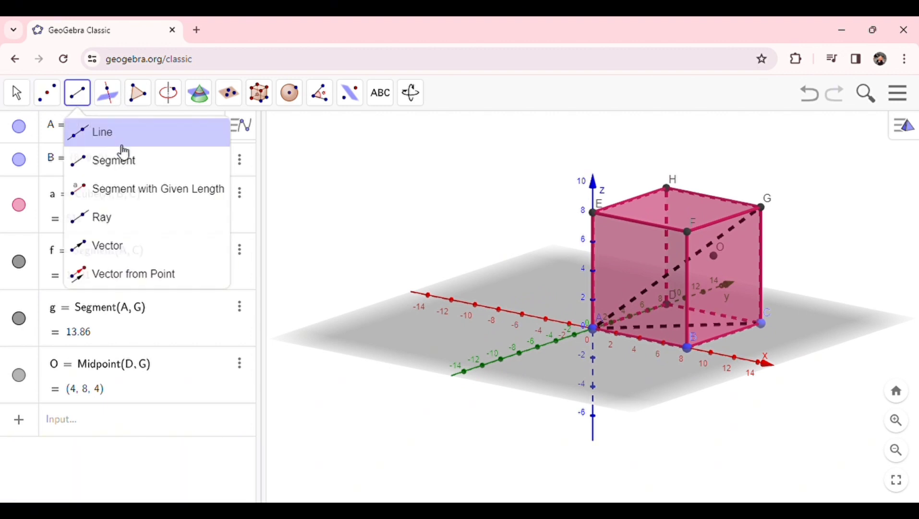
click(130, 162)
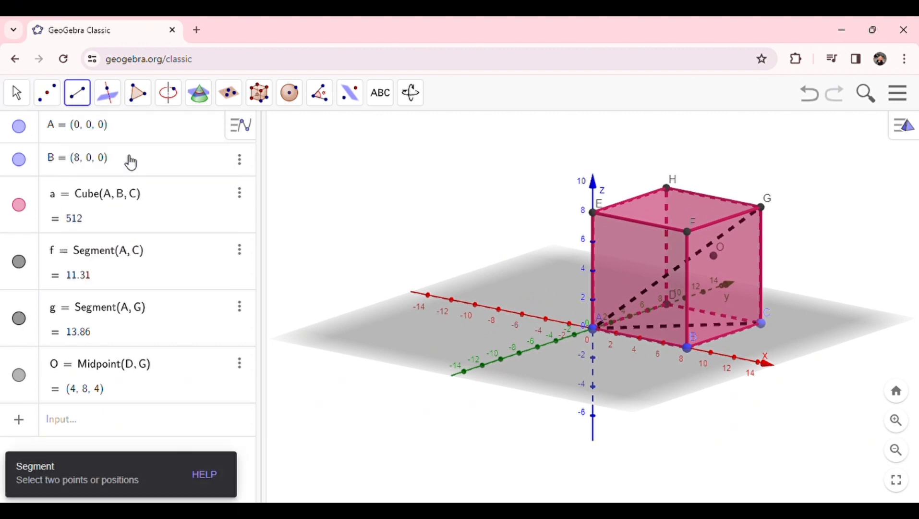
click(595, 330)
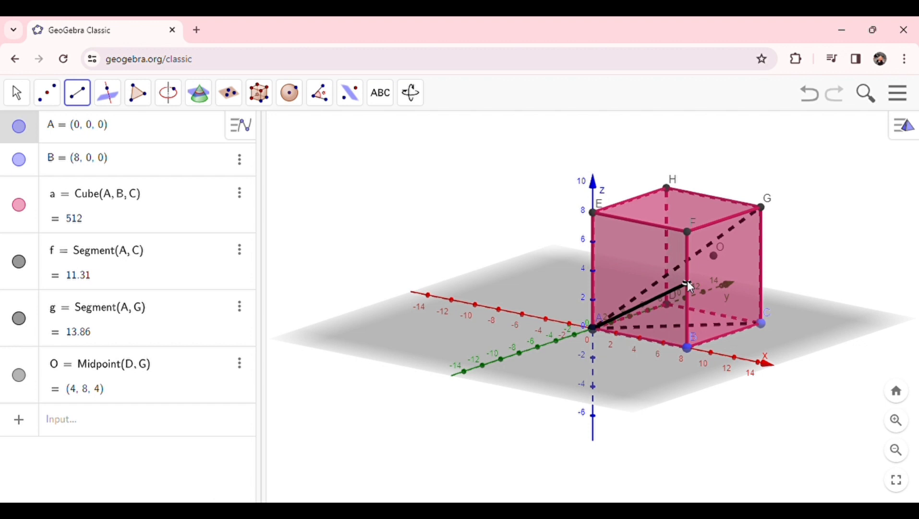
click(715, 257)
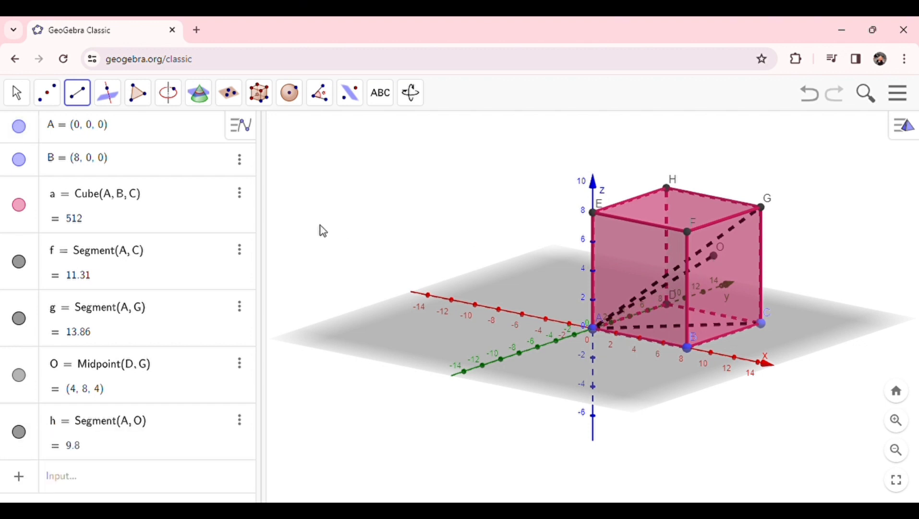
click(16, 92)
click(47, 92)
drag(658, 386, 683, 415)
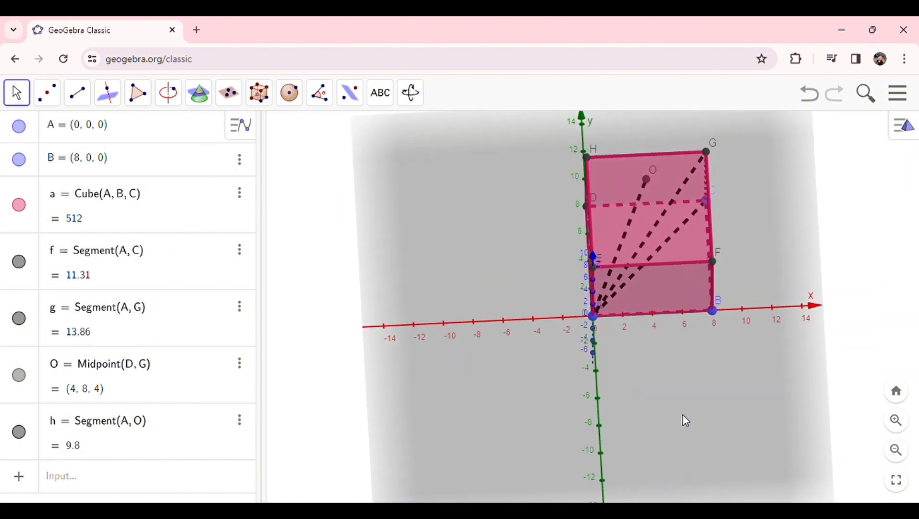
drag(683, 414, 601, 380)
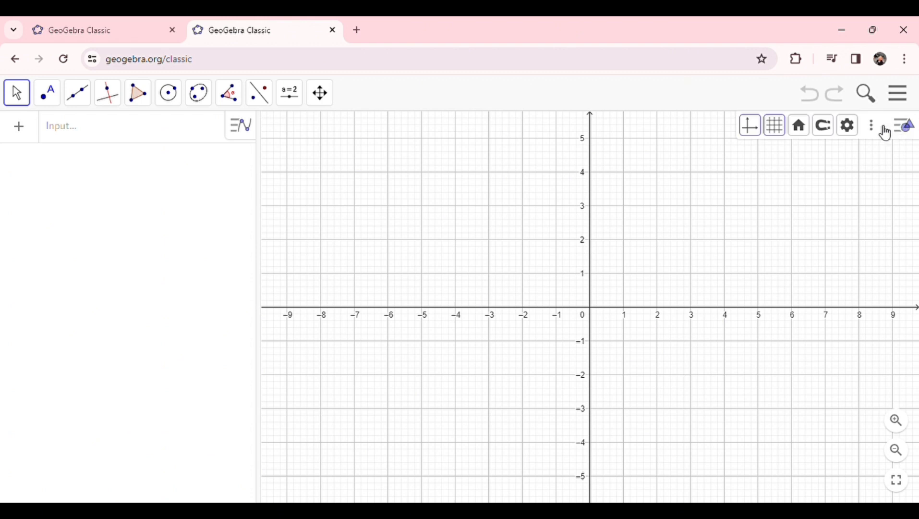
Step: Open the 3D Graphics view beside the 2D graphics view
click(884, 129)
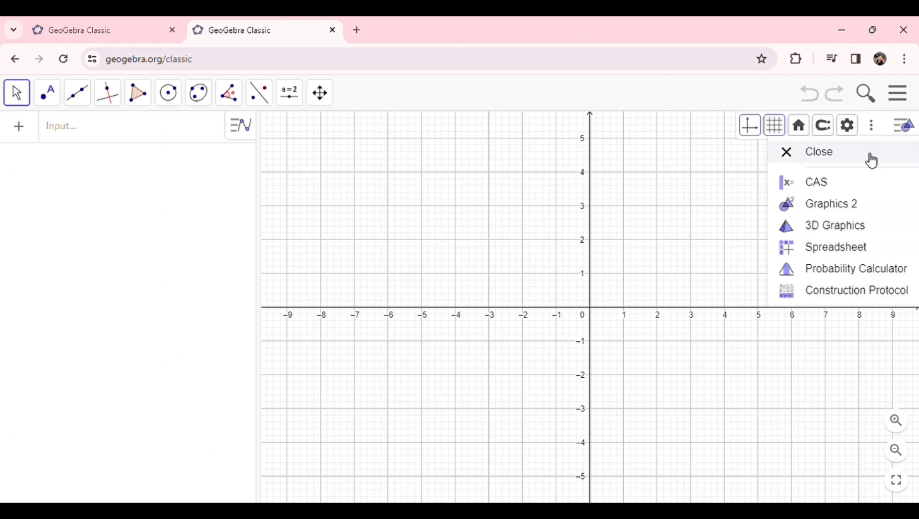
click(844, 233)
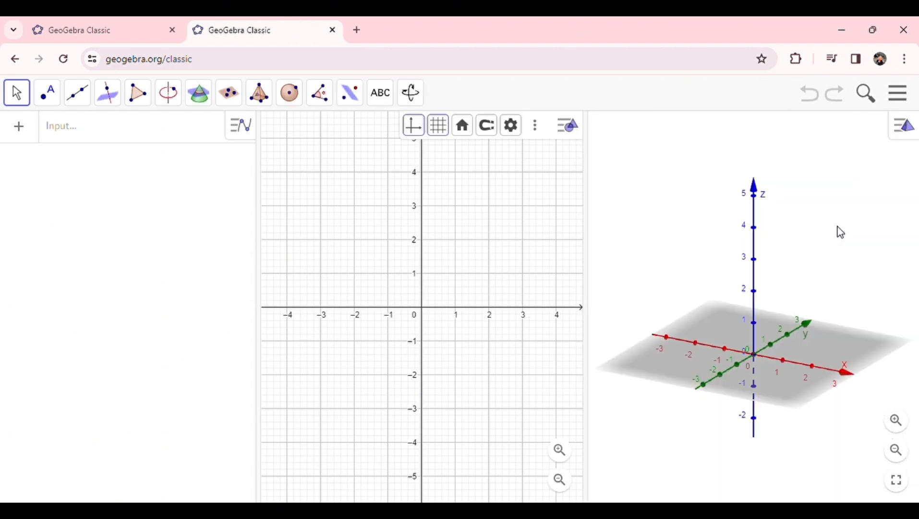
Step: Draw triangle ABC as a polygon with vertices at (0, 0), (4, 0) and (4, 6) in the 2D view
click(561, 454)
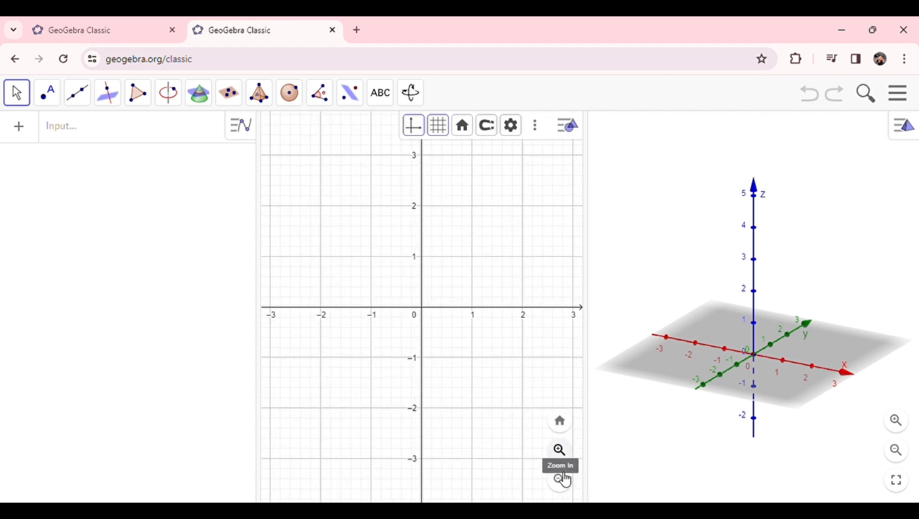
click(565, 484)
click(563, 483)
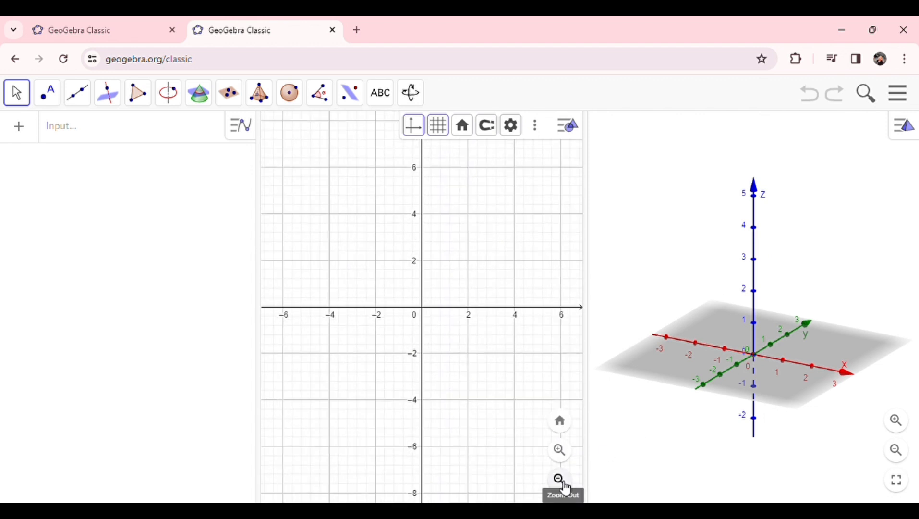
click(144, 94)
click(166, 136)
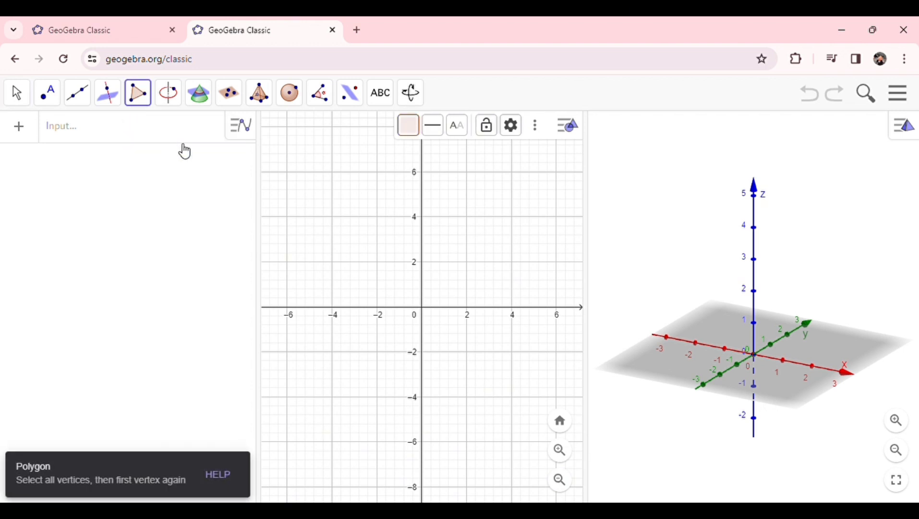
click(423, 310)
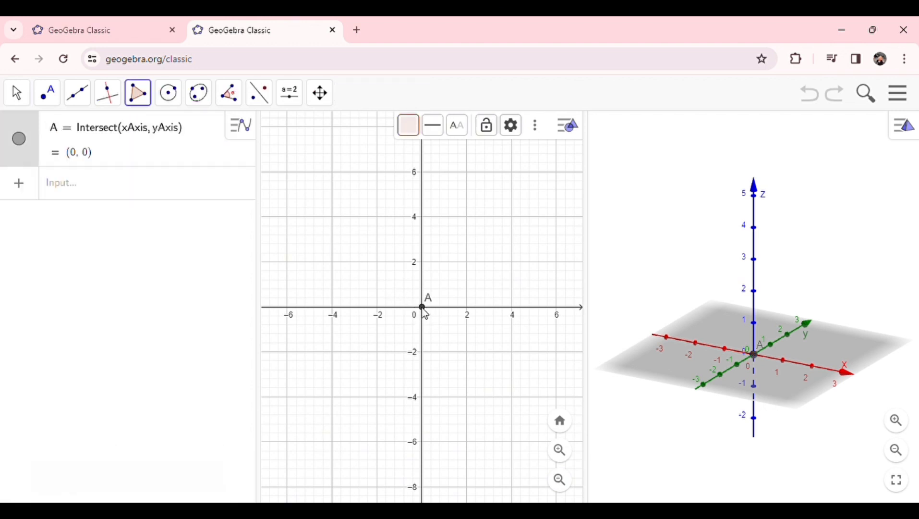
click(513, 308)
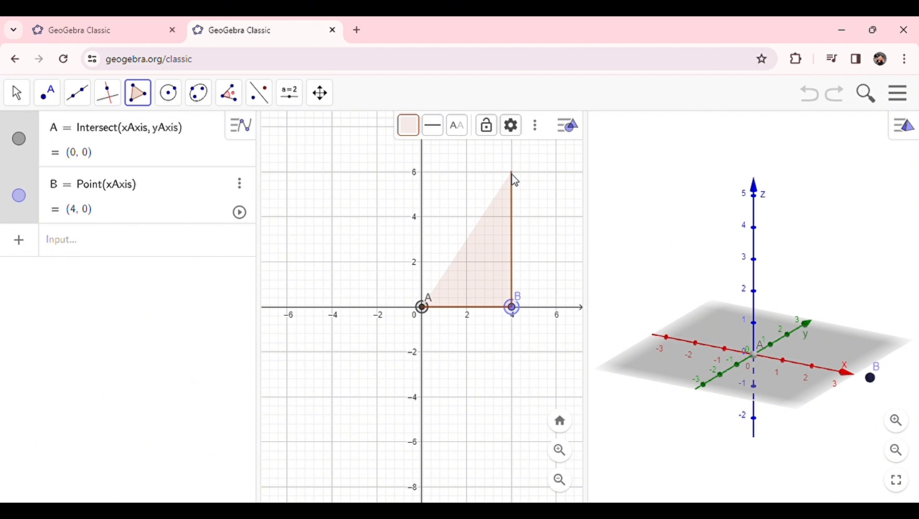
click(512, 173)
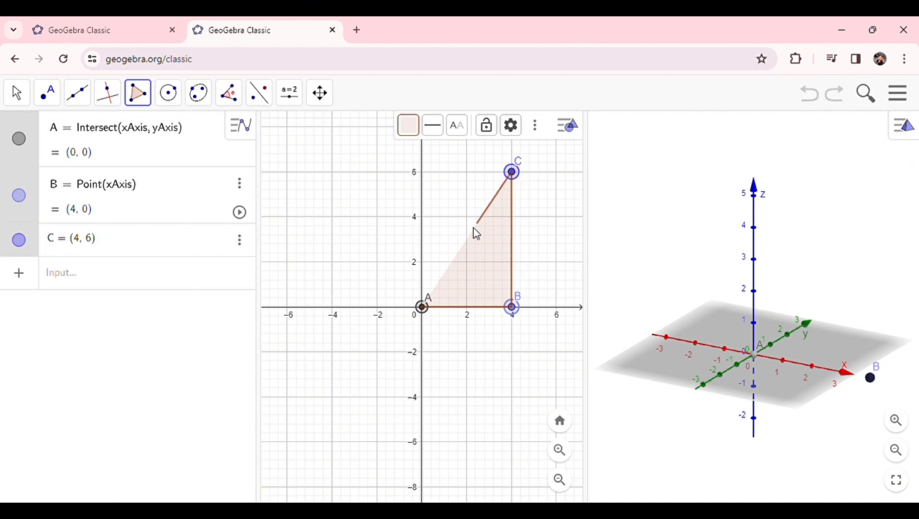
click(423, 307)
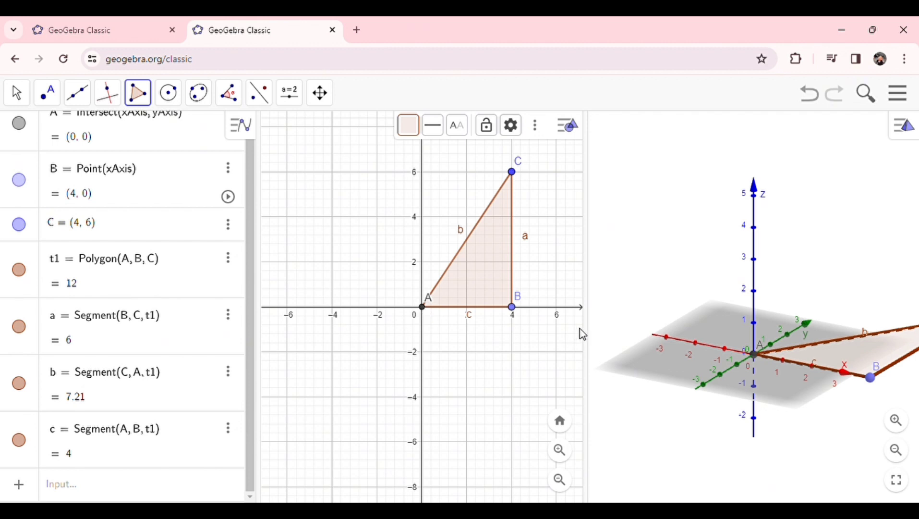
Step: Enlarge the 3D view across the whole space taken by the 2D graphics view
drag(594, 327, 232, 338)
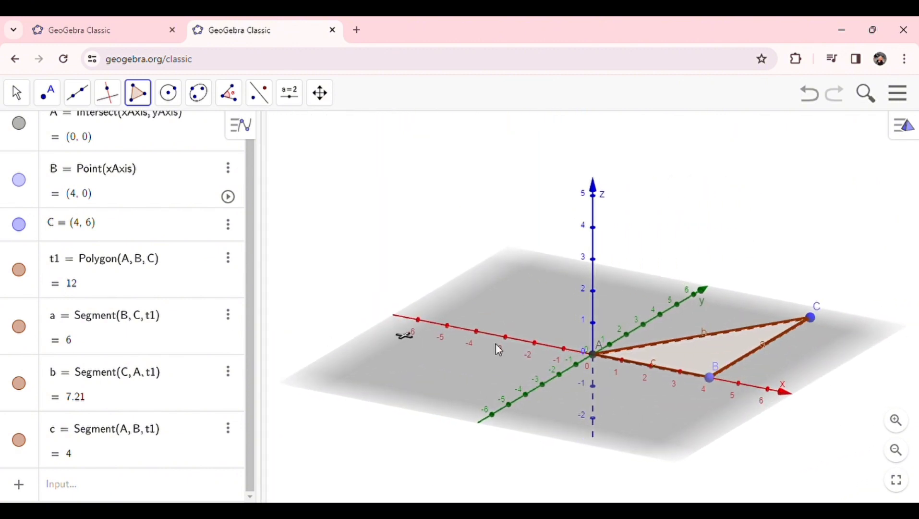
click(17, 94)
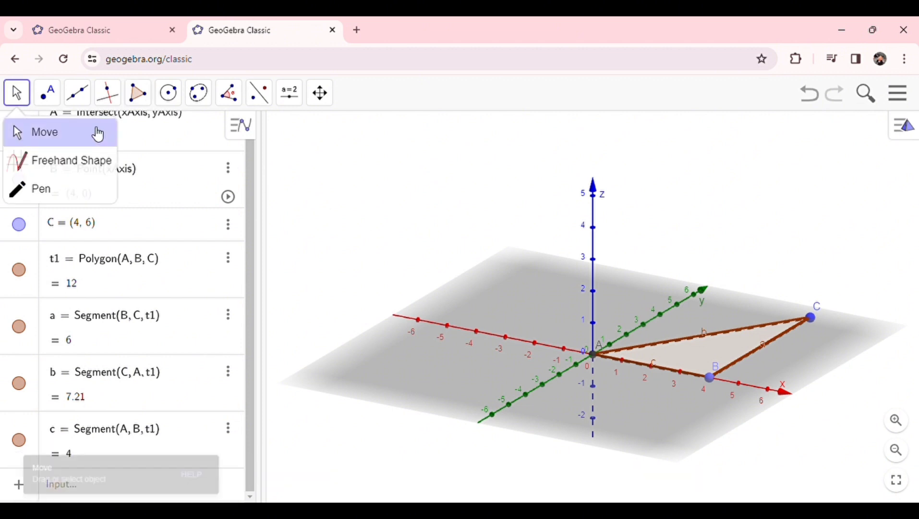
click(97, 134)
mouse_move(683, 307)
mouse_down()
mouse_move(652, 238)
mouse_move(687, 317)
mouse_move(702, 310)
mouse_move(677, 315)
mouse_move(673, 299)
mouse_up()
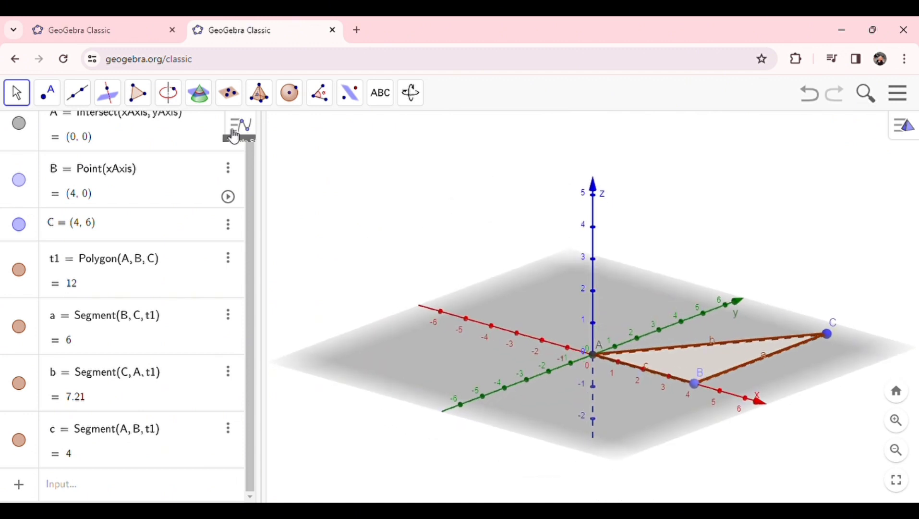
Step: Extrude triangle ABC to a pyramid with an altitude of 10
click(266, 102)
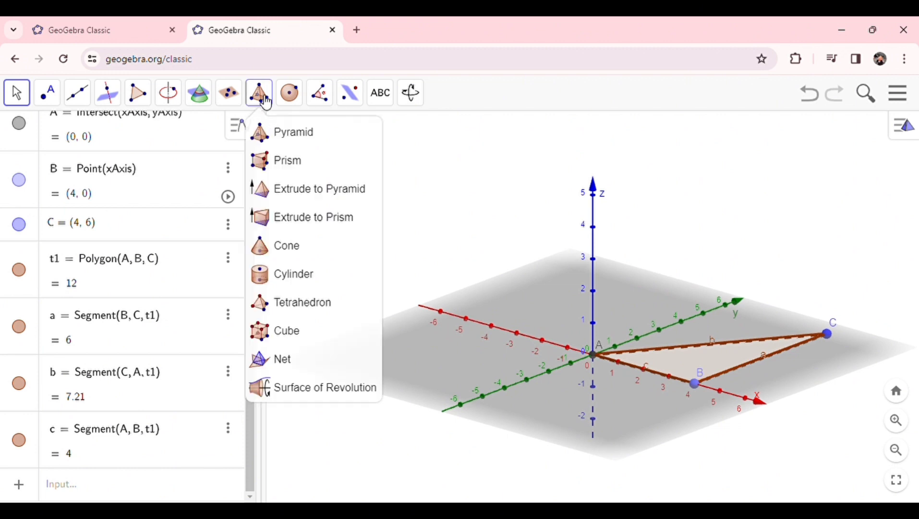
click(302, 190)
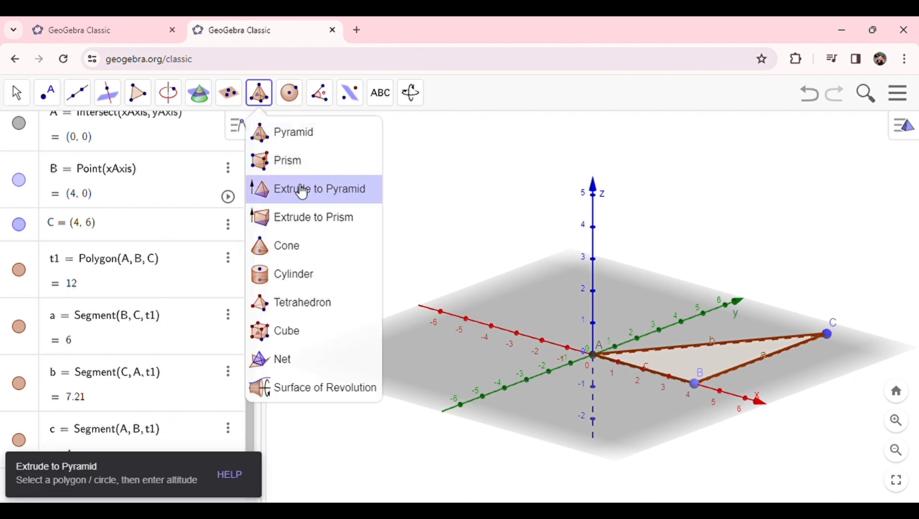
click(341, 189)
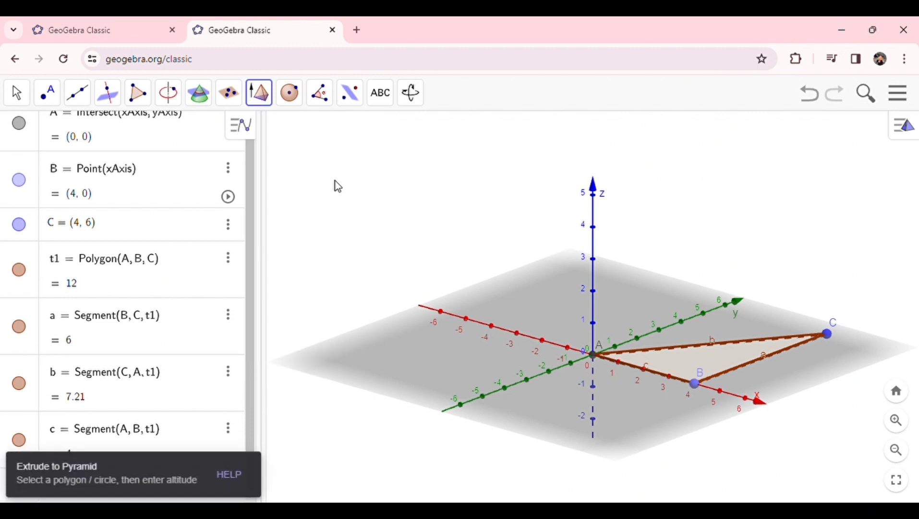
click(694, 360)
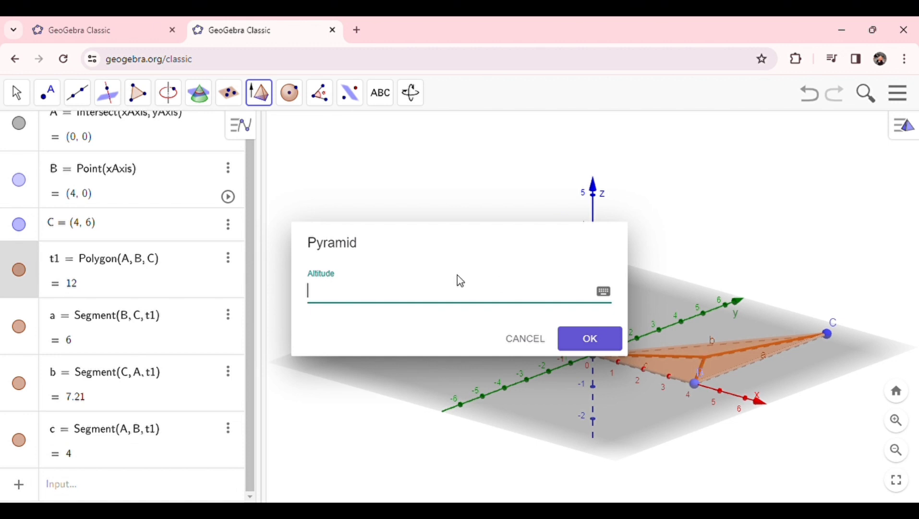
text(10)
click(593, 343)
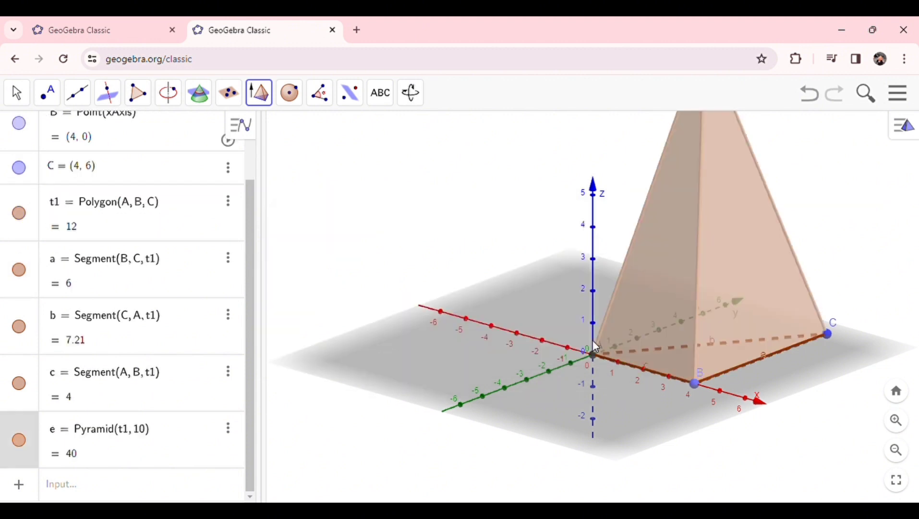
click(904, 457)
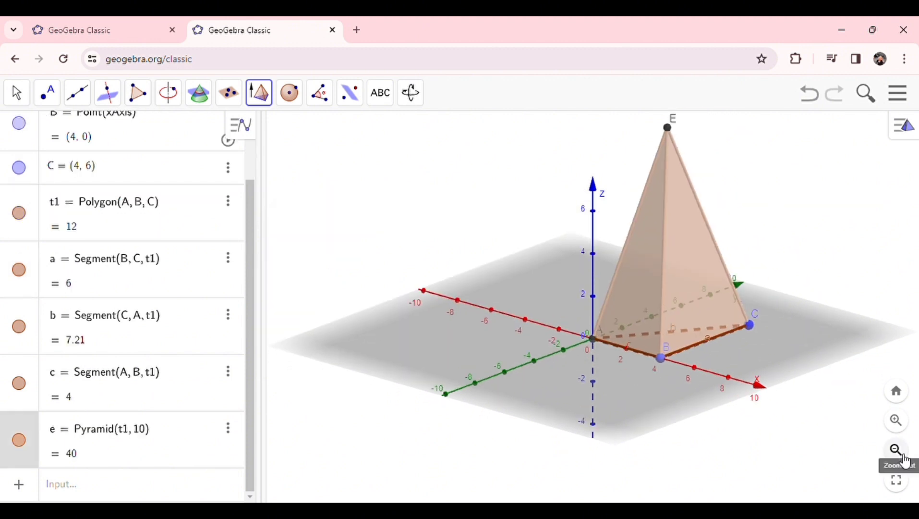
click(903, 456)
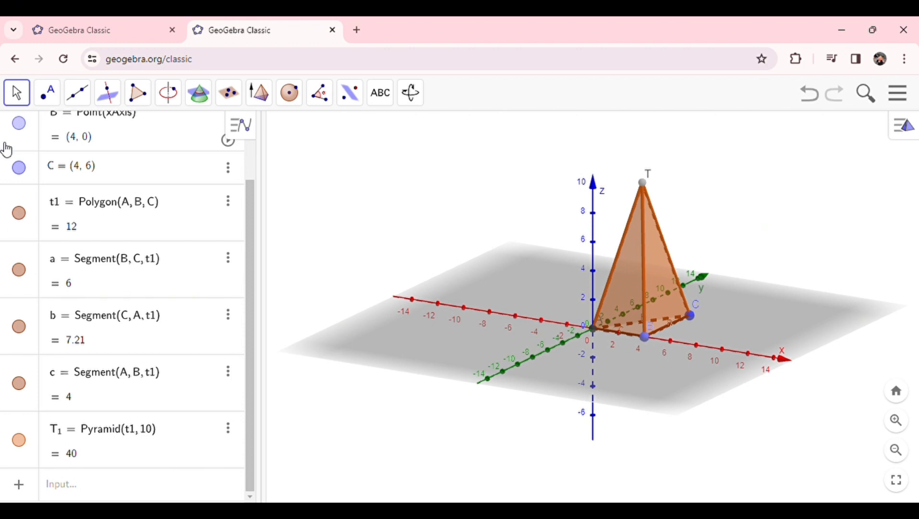
Step: Draw a segment from base vertex A to the pyramid's apex T
click(80, 96)
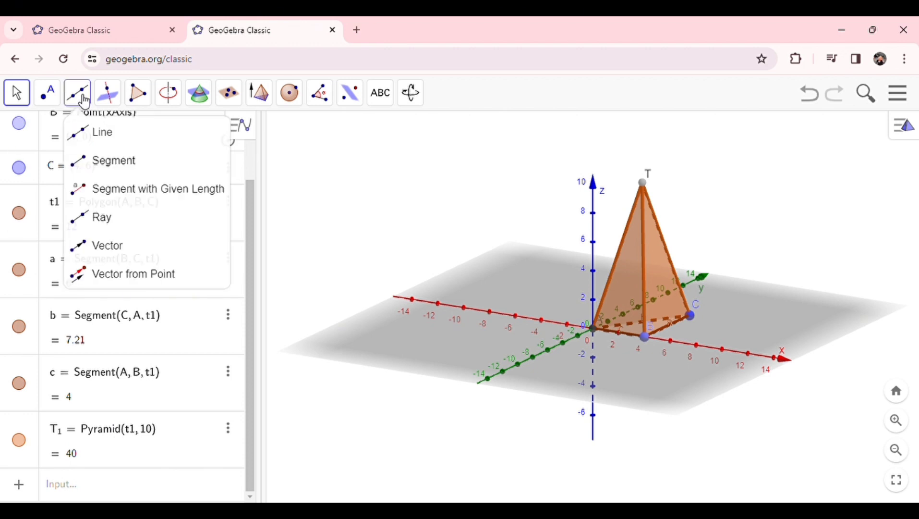
click(118, 156)
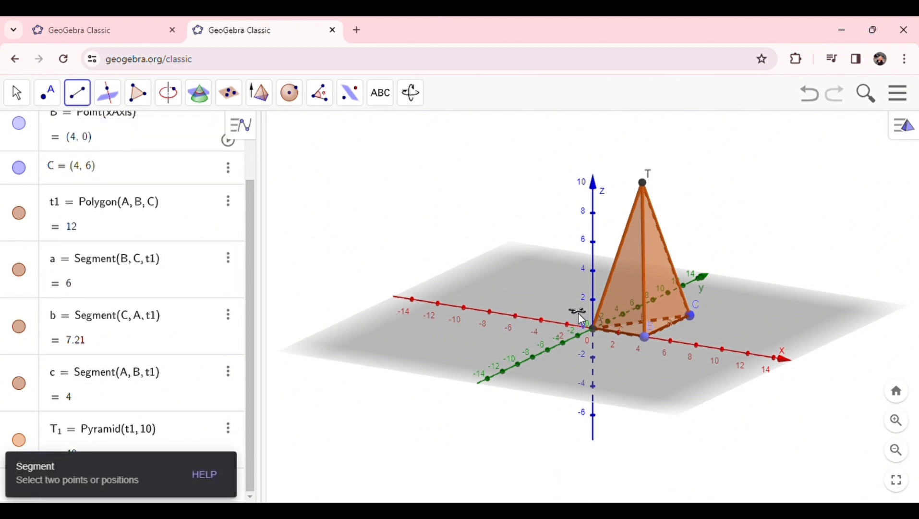
click(594, 330)
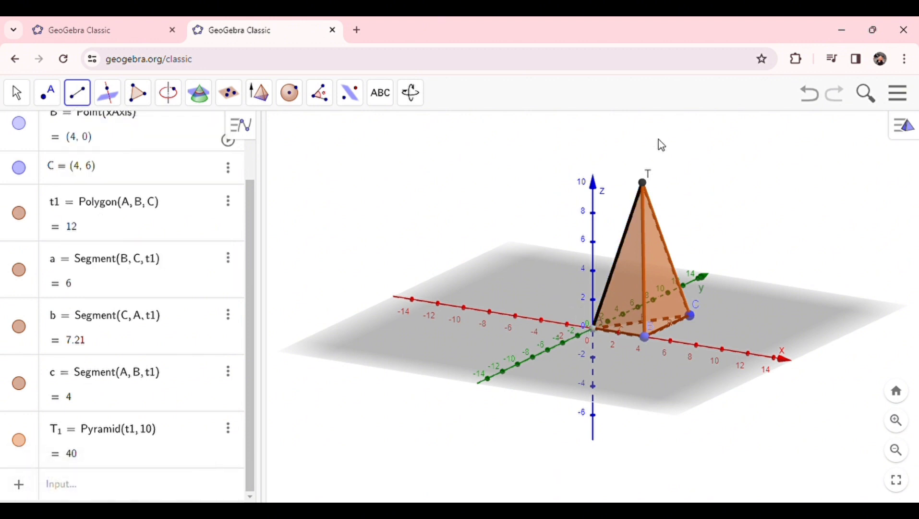
click(642, 182)
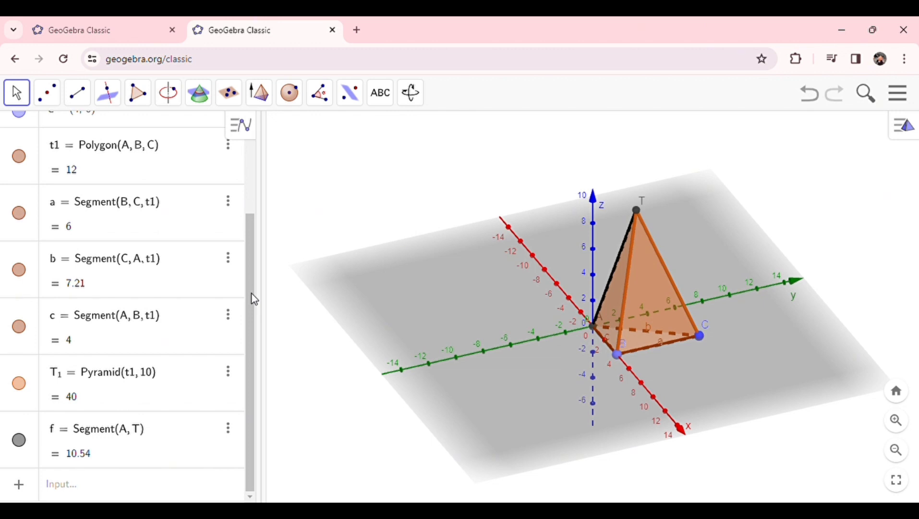
Step: Construct the midpoint between base vertices B and C of the pyramid
click(47, 93)
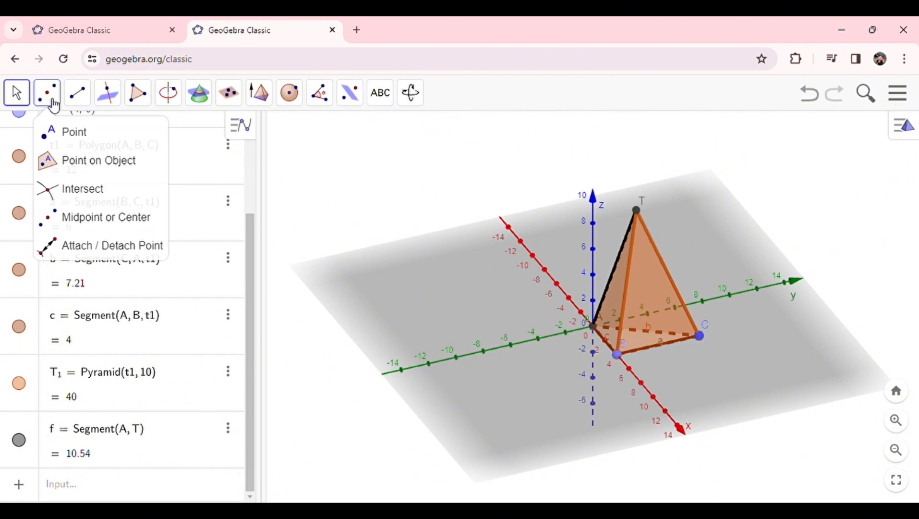
click(114, 217)
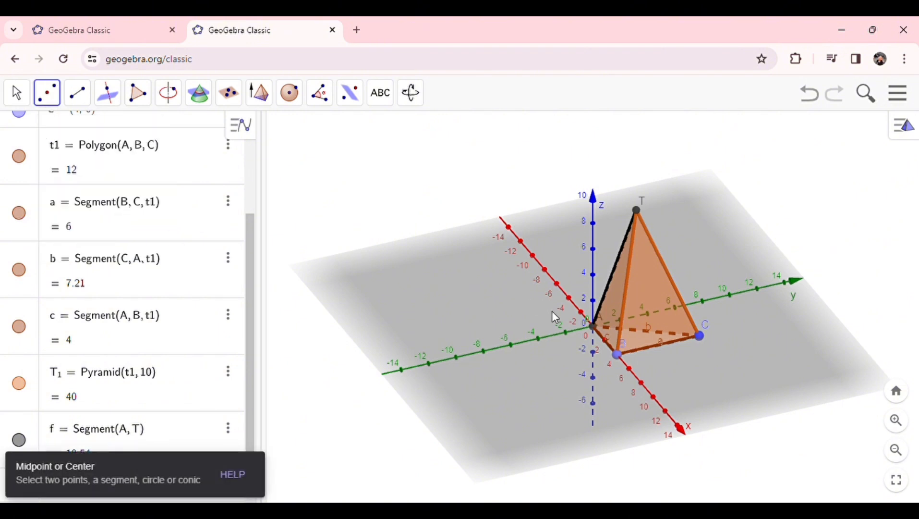
click(619, 354)
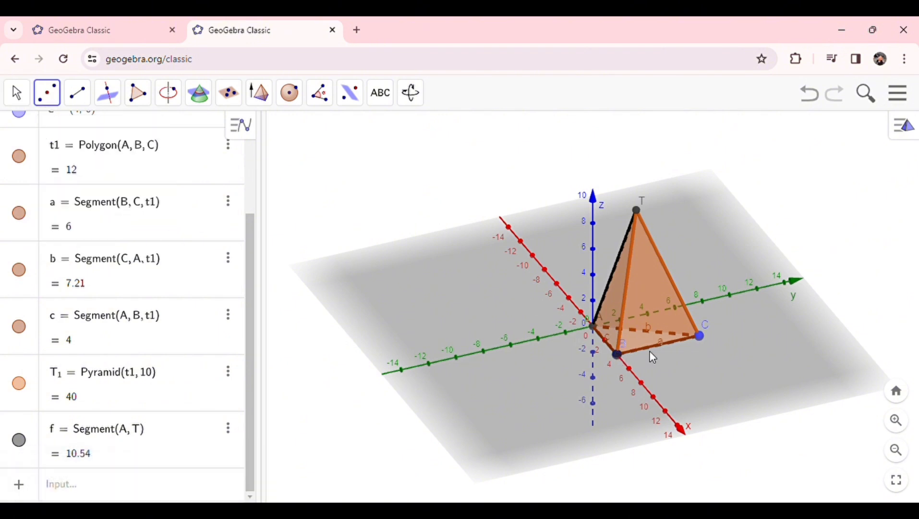
click(699, 336)
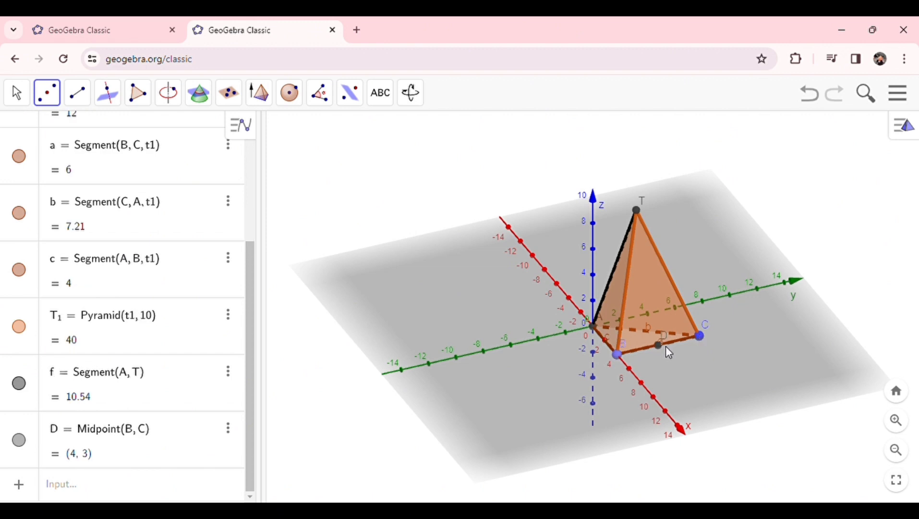
Step: Rename the midpoint of B and C to M
click(62, 434)
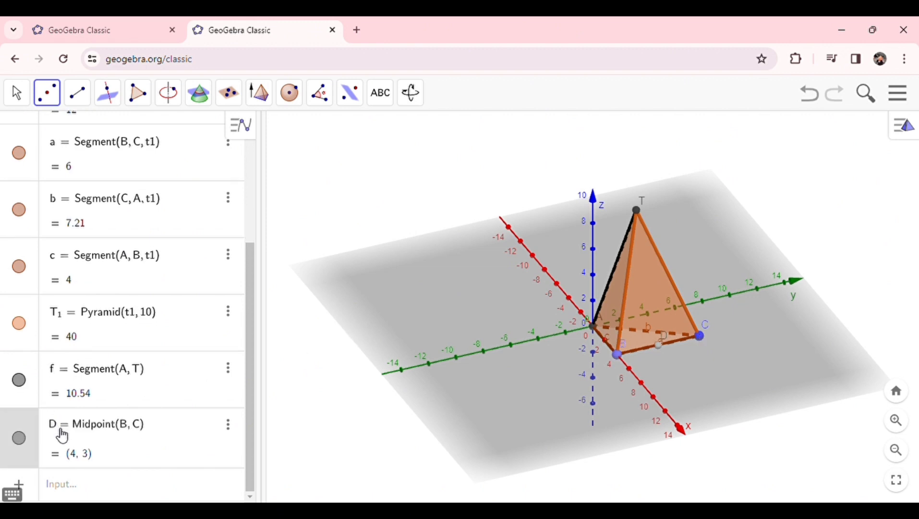
key(BackSpace)
text(M)
key(Return)
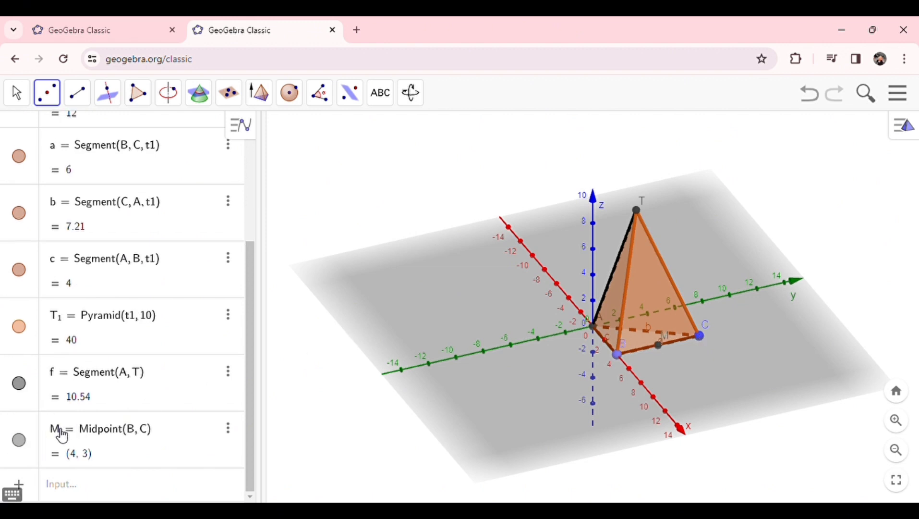
Step: Try to draw a segment from vertex A to the midpoint M of base edge BC
click(77, 93)
click(116, 160)
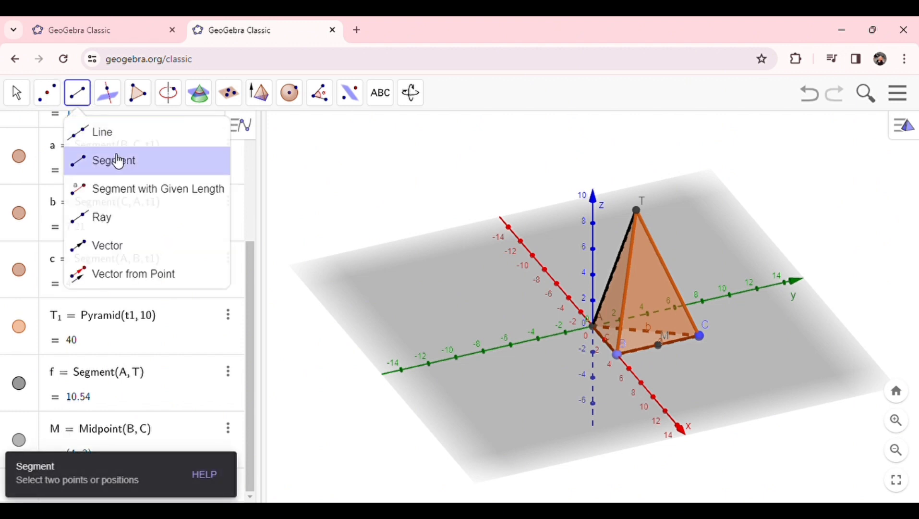
click(594, 327)
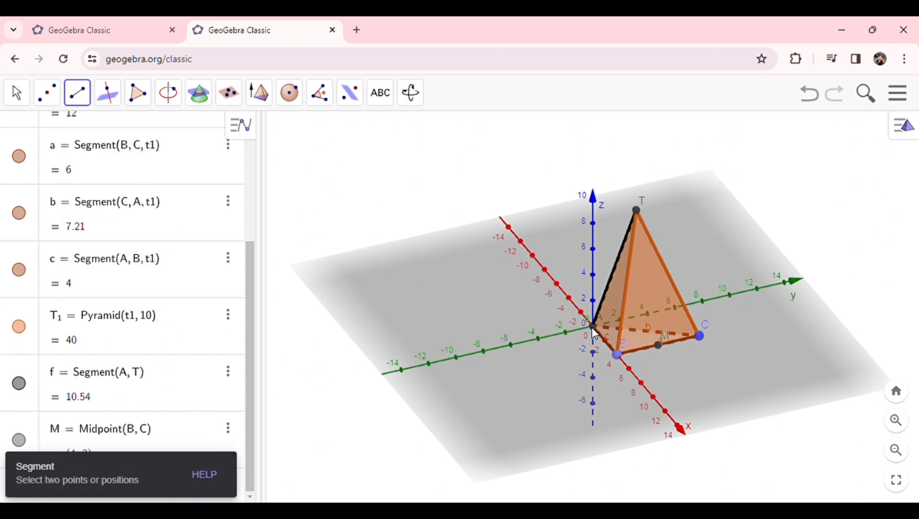
click(659, 346)
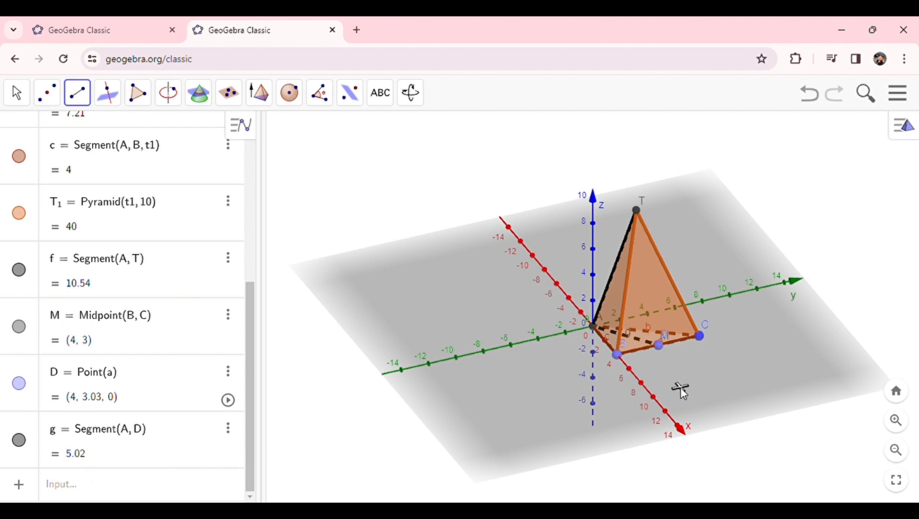
key(Escape)
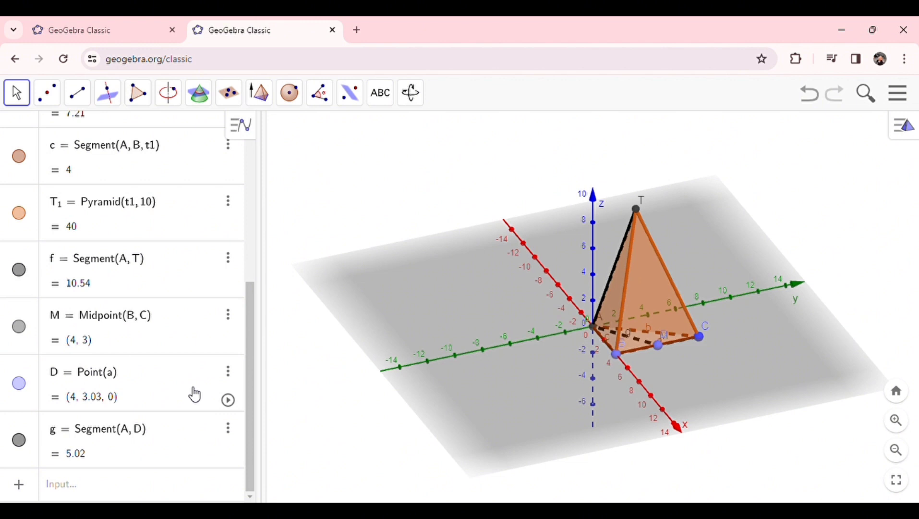
Step: Construct the midpoint between point D, next to M on base edge BC, and the pyramid's apex T
click(55, 99)
click(105, 218)
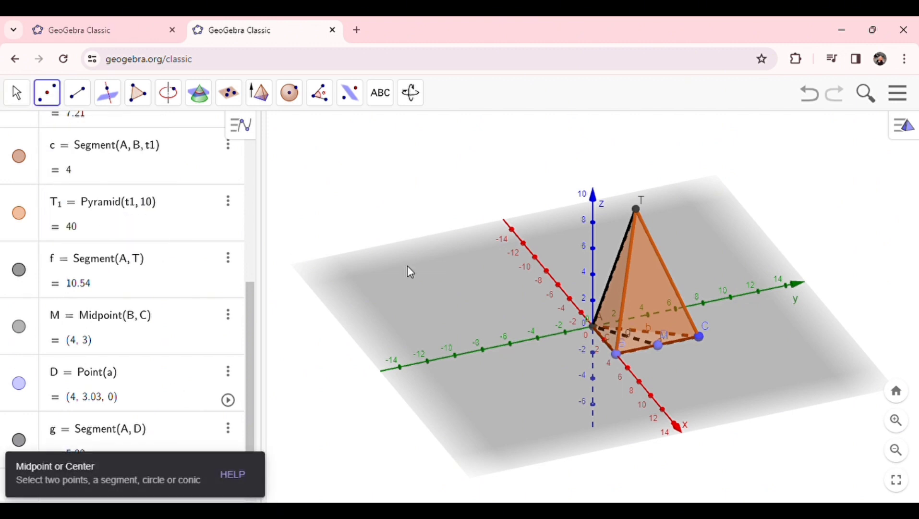
click(658, 344)
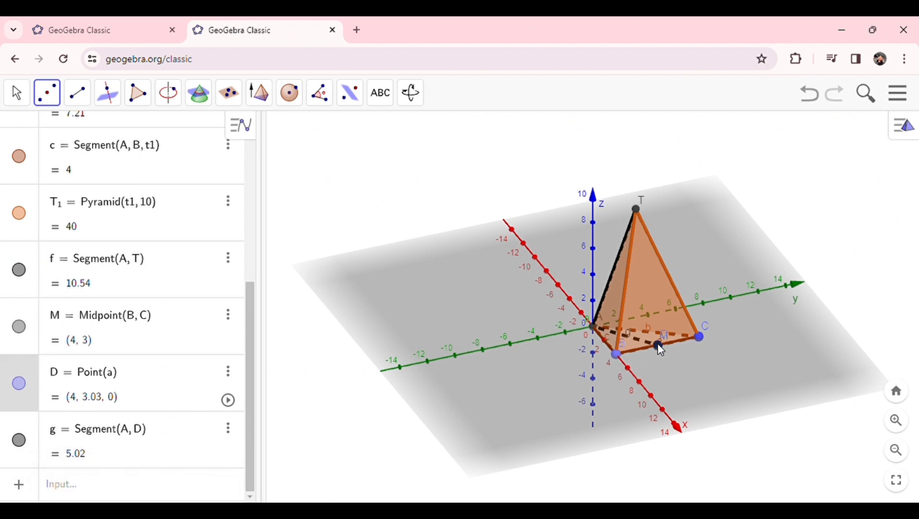
click(636, 209)
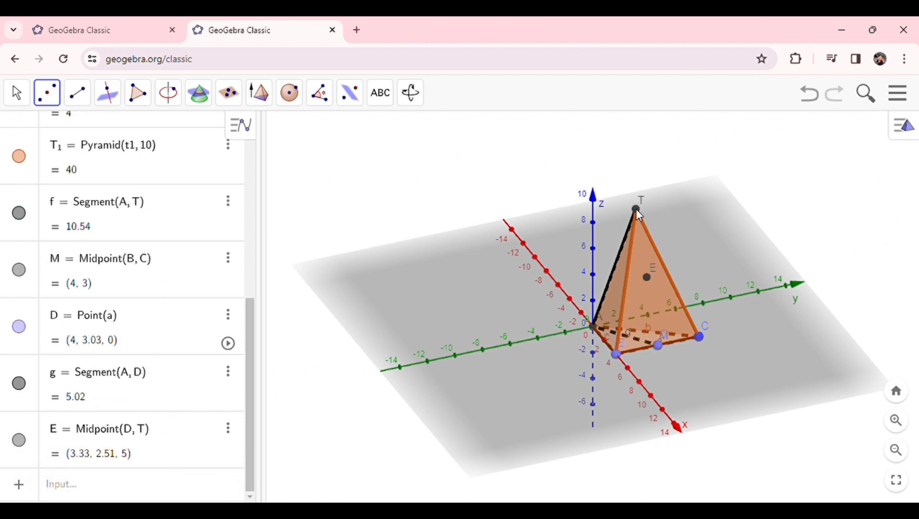
Step: Rename the midpoint of D and T to N
click(58, 435)
key(BackSpace)
text(N)
key(Return)
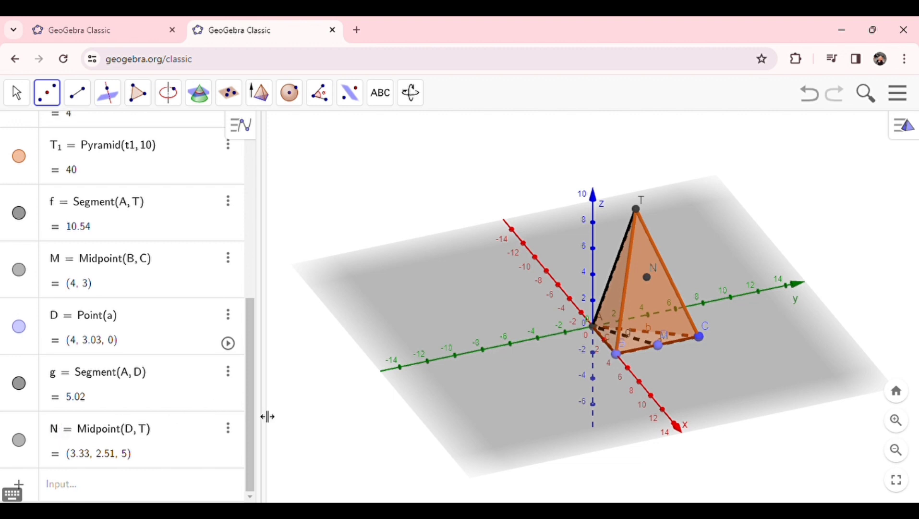
Step: Draw a segment from base vertex A to point N inside the pyramid
click(26, 105)
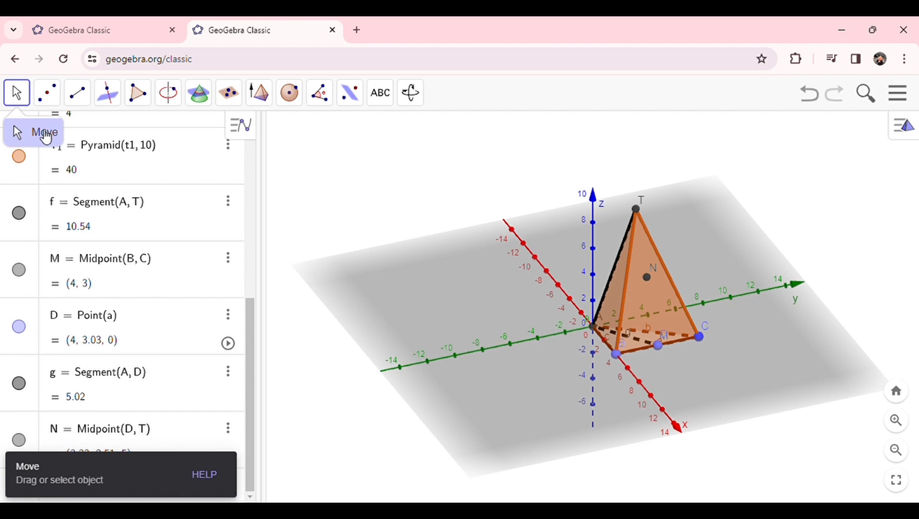
mouse_move(382, 378)
mouse_down()
mouse_move(439, 369)
mouse_move(390, 366)
mouse_move(384, 378)
mouse_up()
click(77, 92)
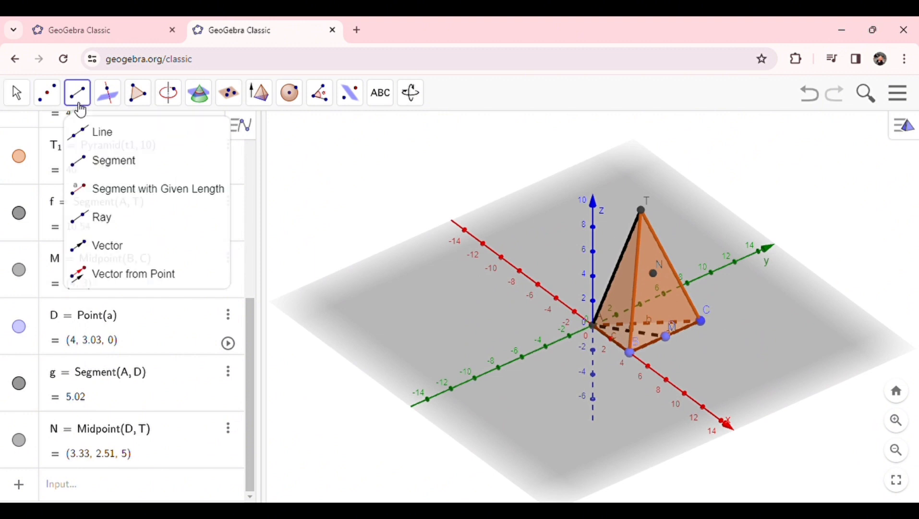
click(114, 159)
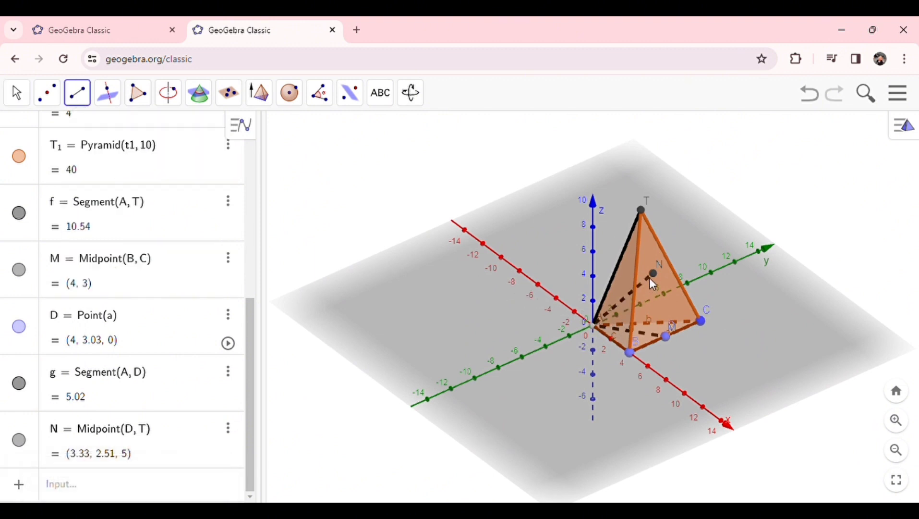
click(653, 273)
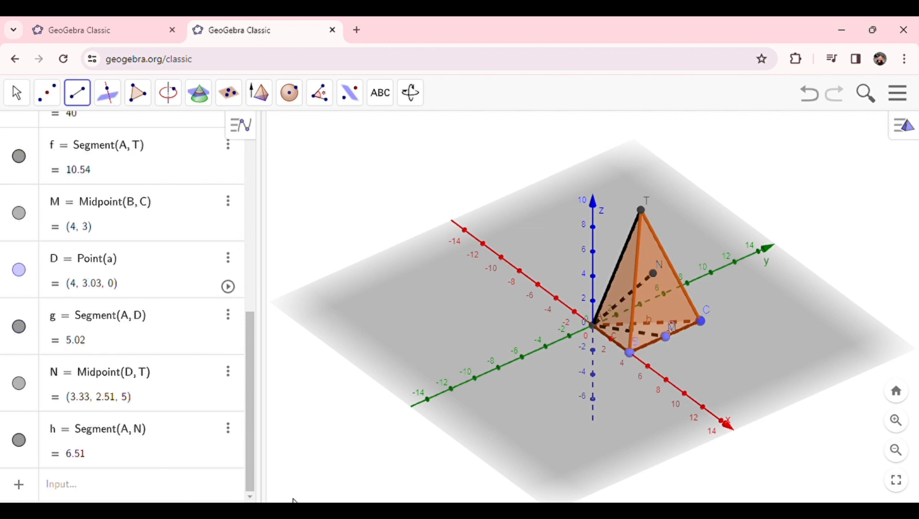
click(16, 96)
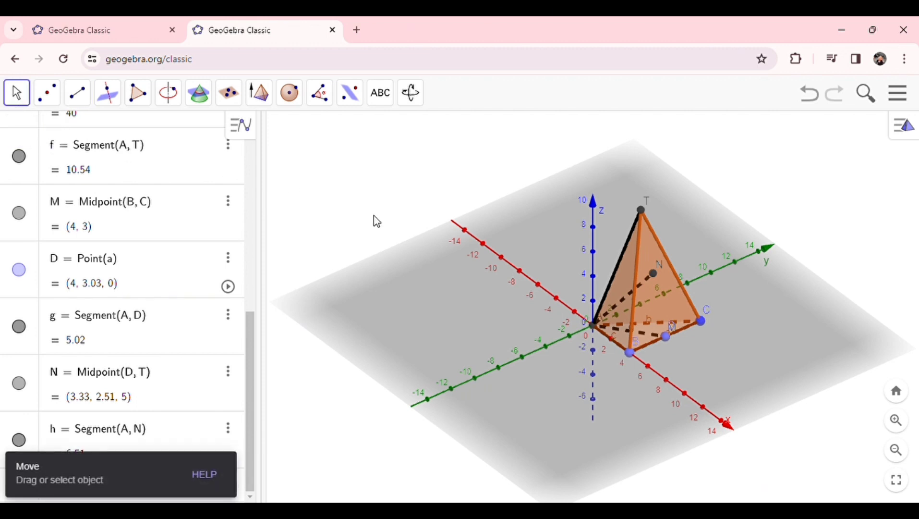
drag(542, 365, 628, 356)
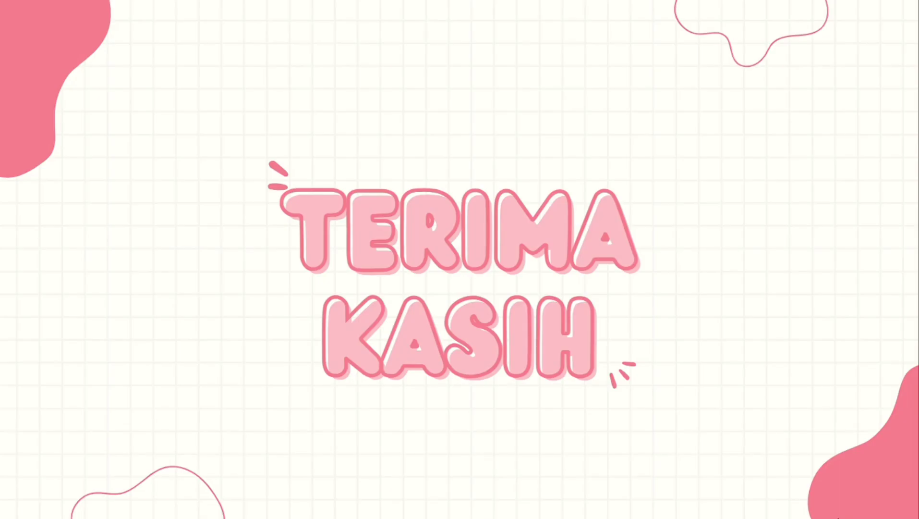